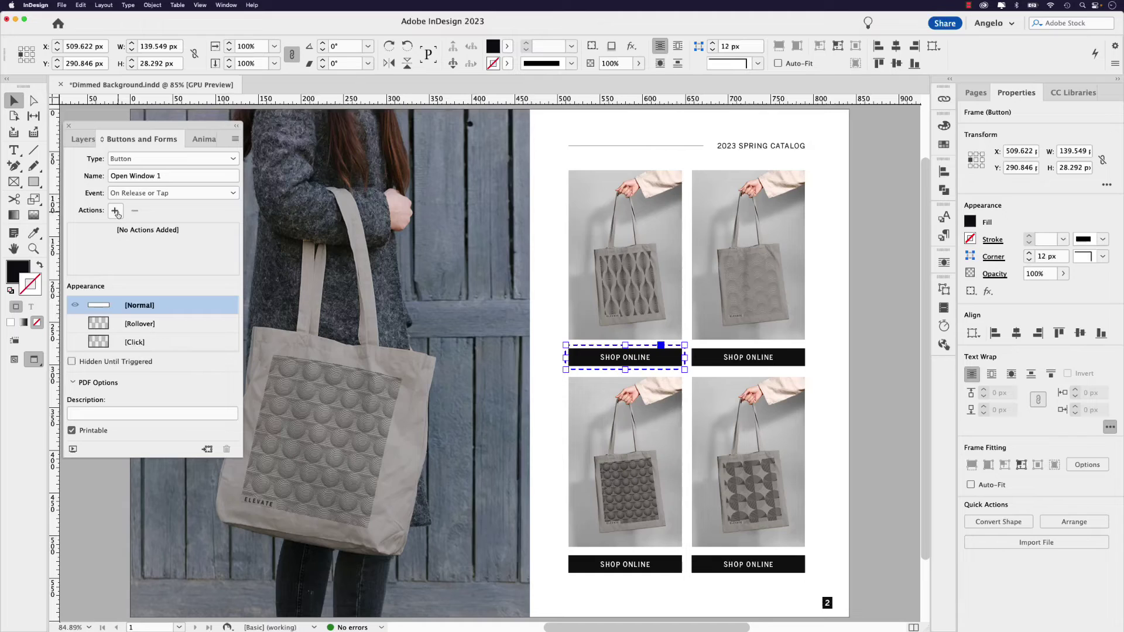
- Add a Product info animation action to the first SHOP ONLINE button and preview the popup opening and closing
click(116, 211)
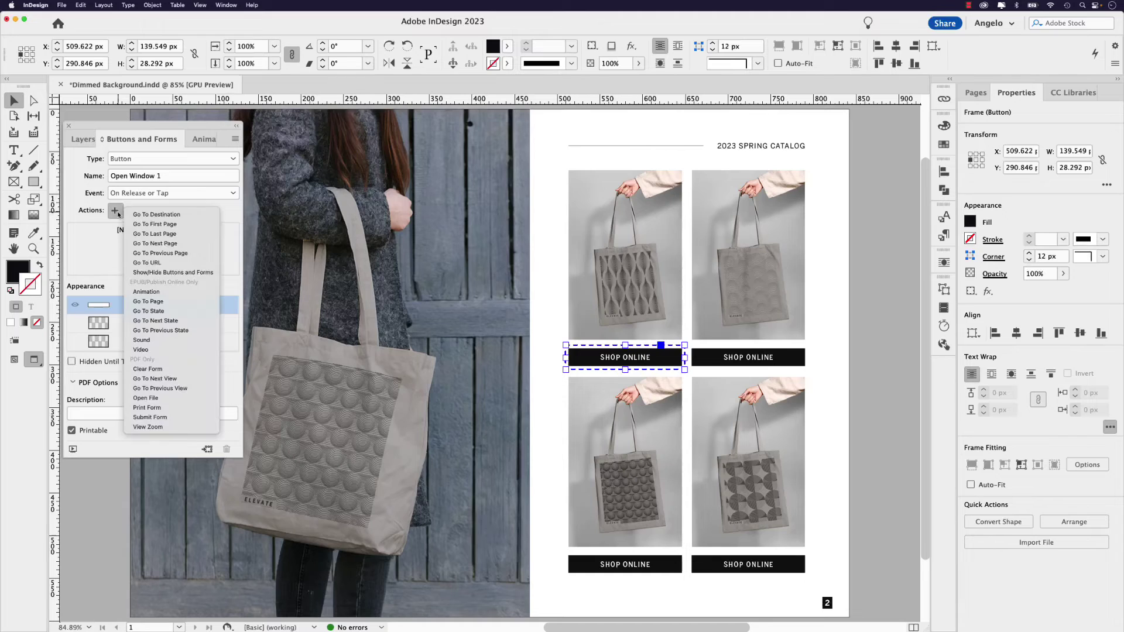
click(178, 293)
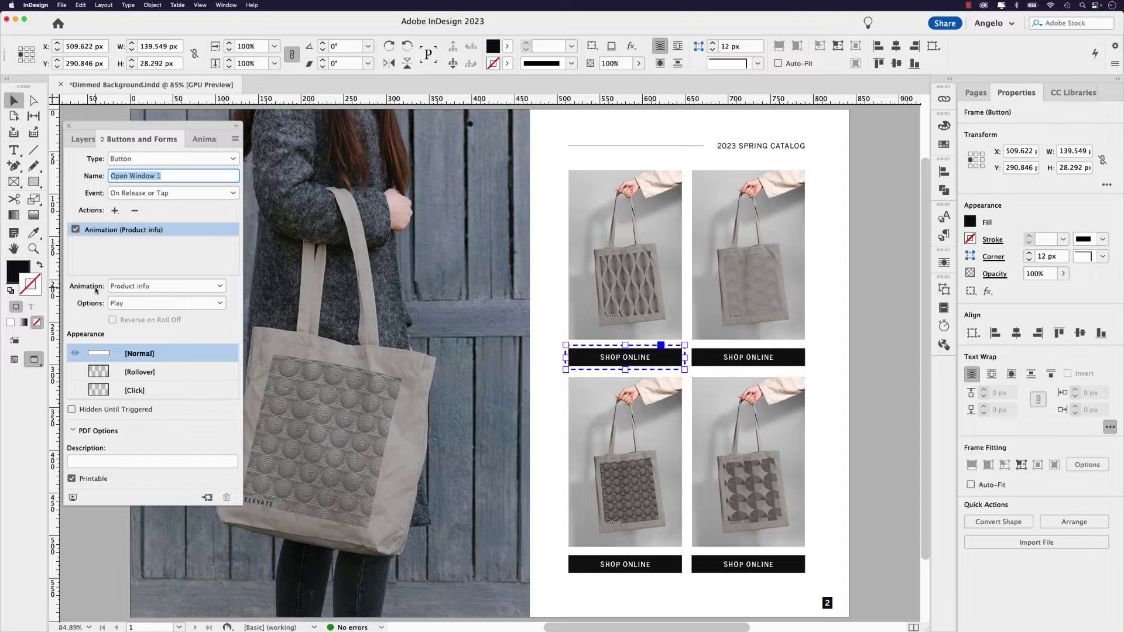
click(144, 286)
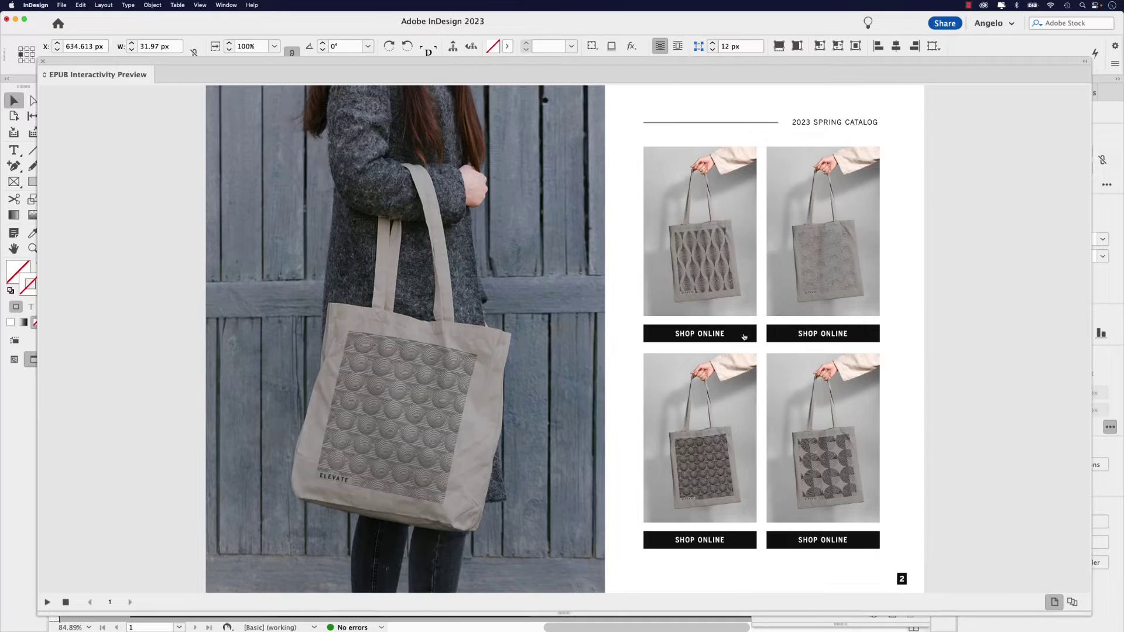
click(744, 337)
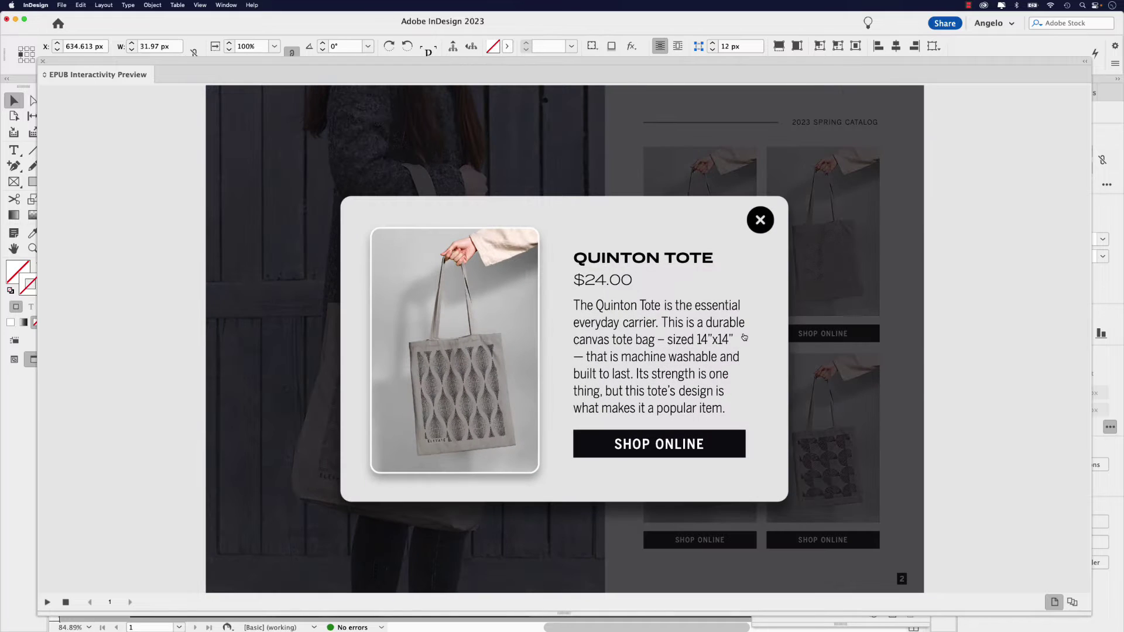
click(762, 232)
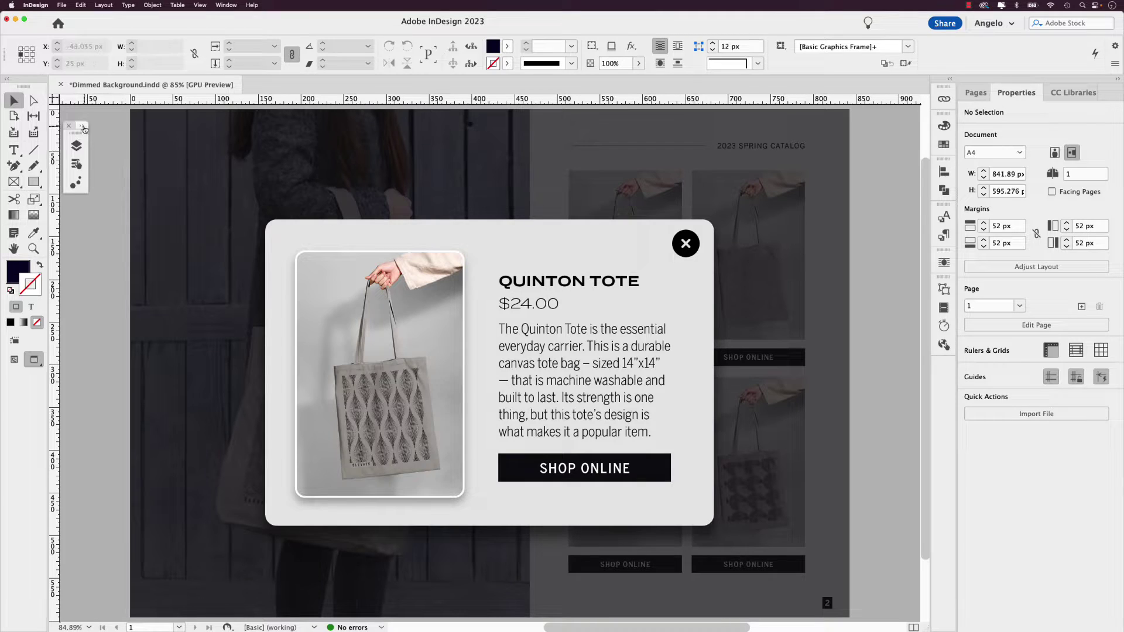
- Hide the Pop-up Content layer in the Layers panel, leaving the 70% black dimmed background frame selected
click(76, 146)
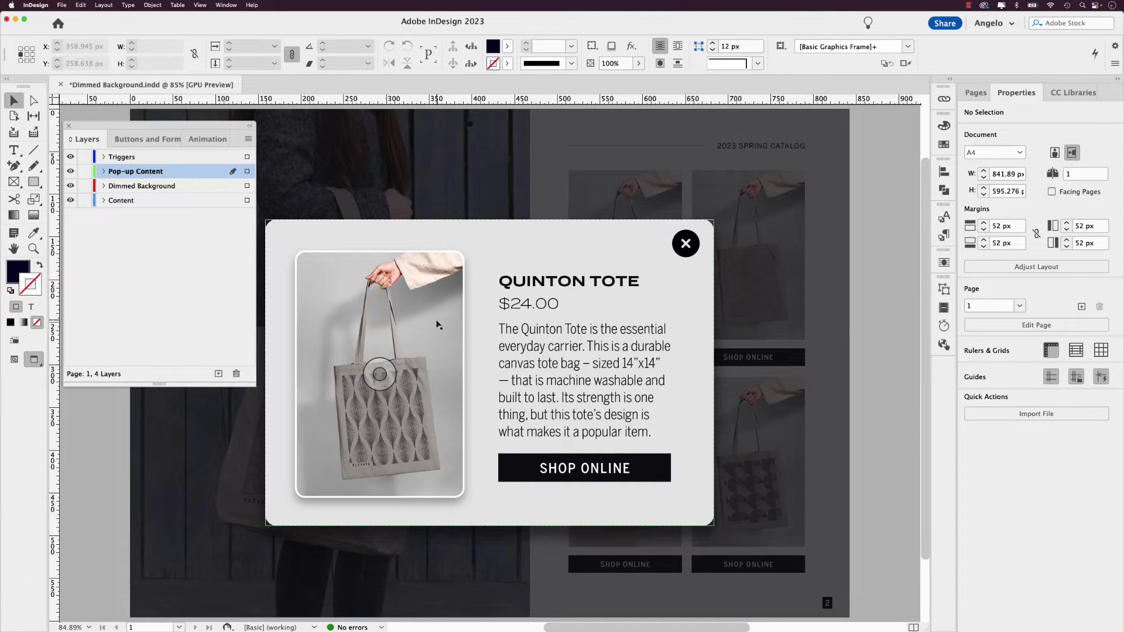
click(434, 312)
click(415, 236)
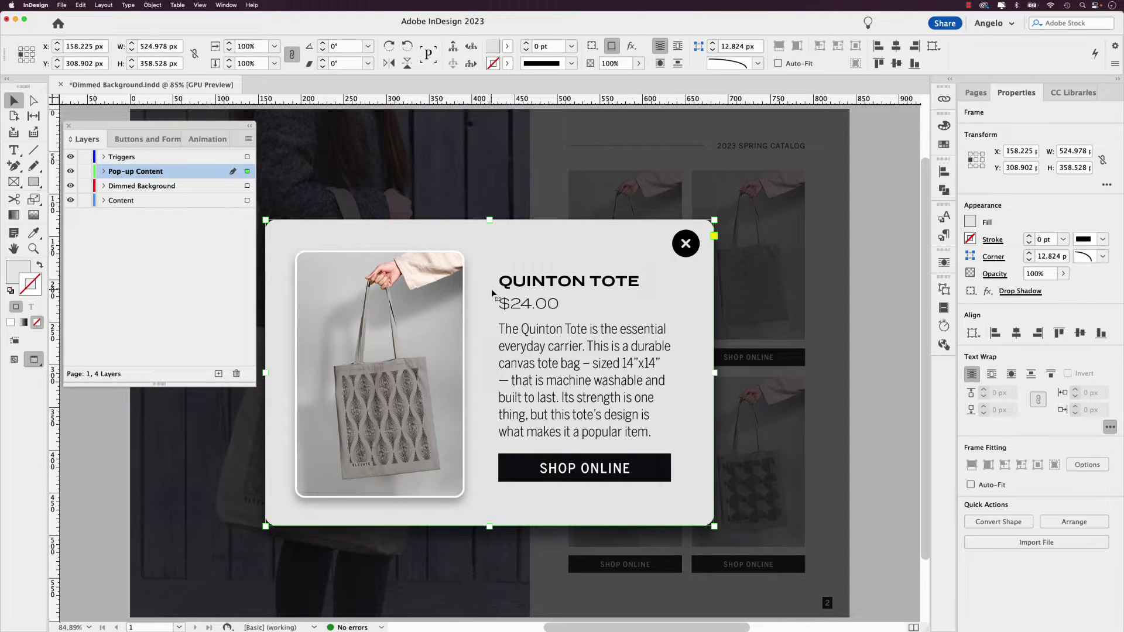
click(70, 171)
click(371, 218)
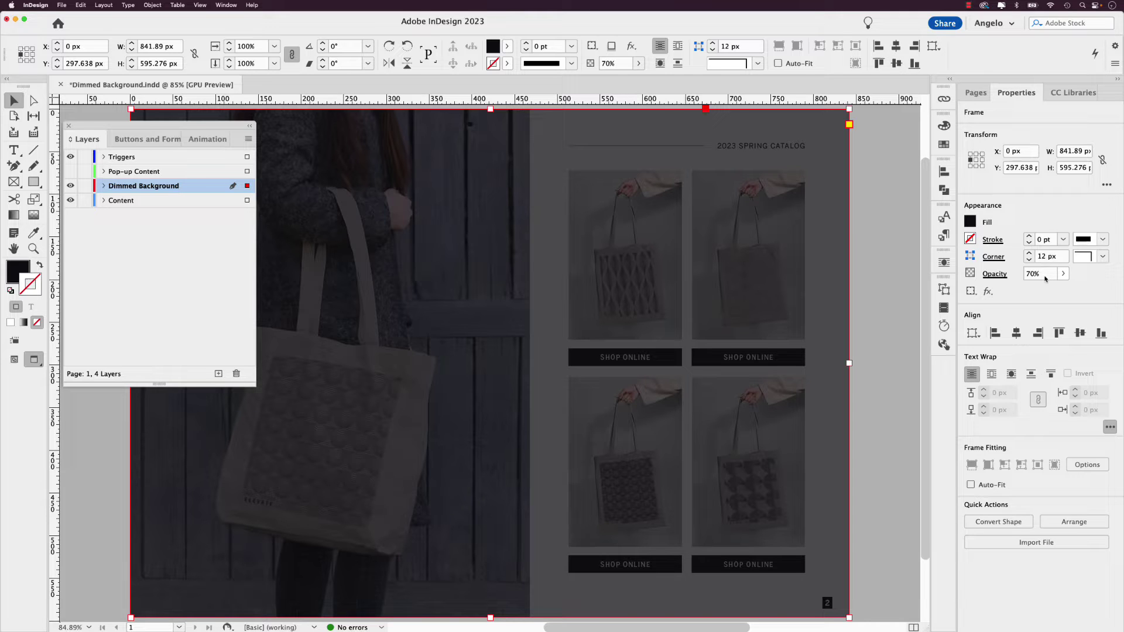
- Hide the Dimmed Background layer, toggle the Content layer off and on, and select the first SHOP ONLINE button
click(69, 185)
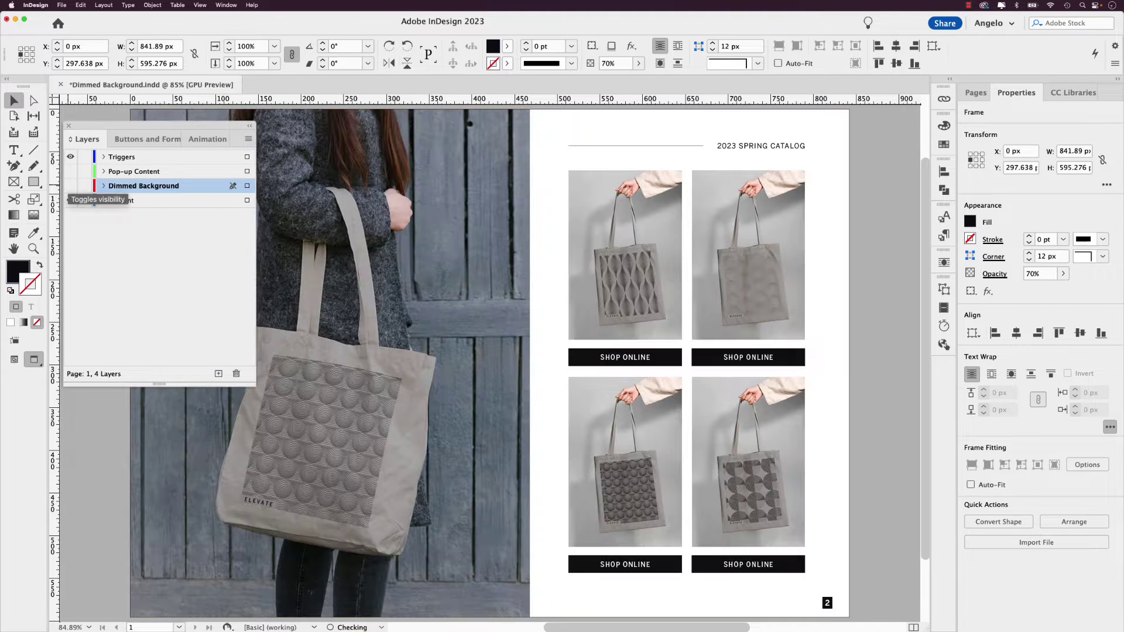
click(70, 201)
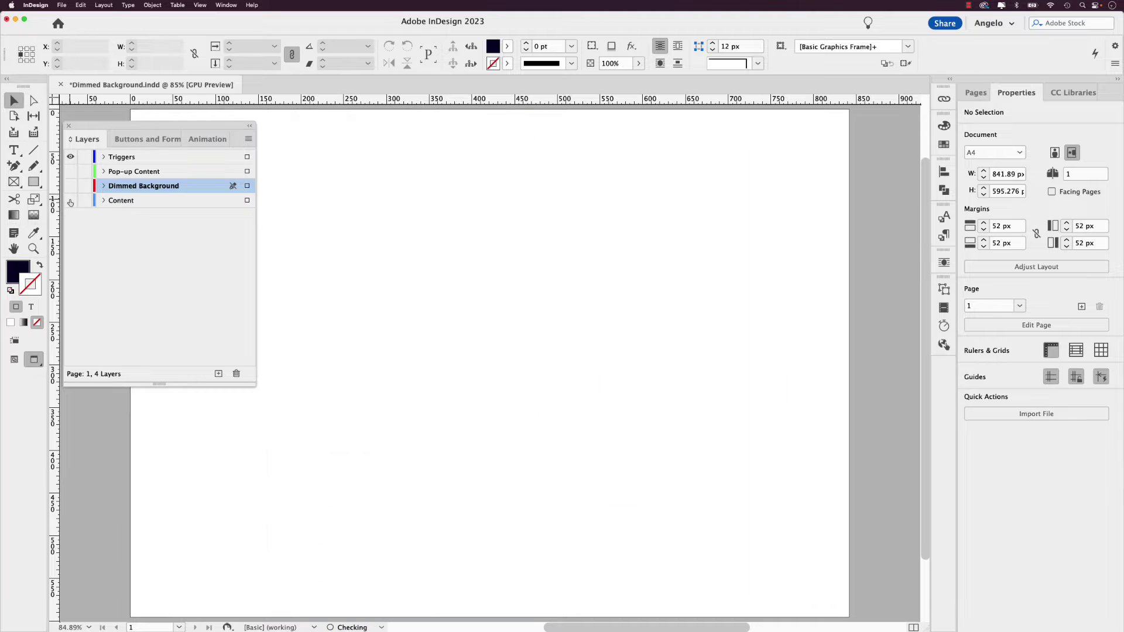
click(69, 201)
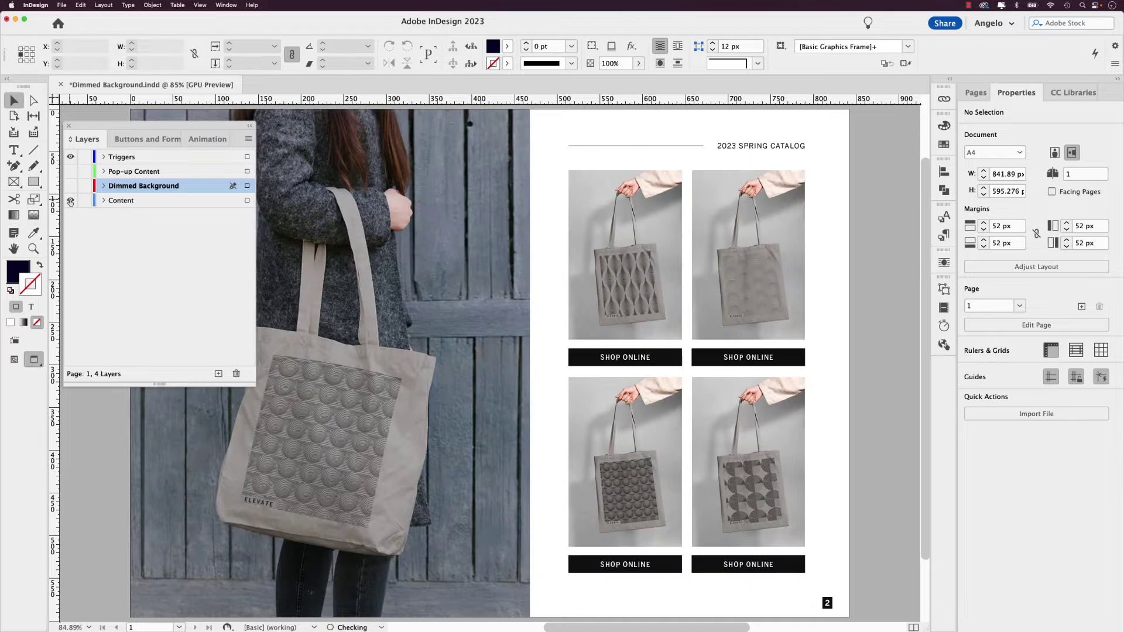
click(246, 157)
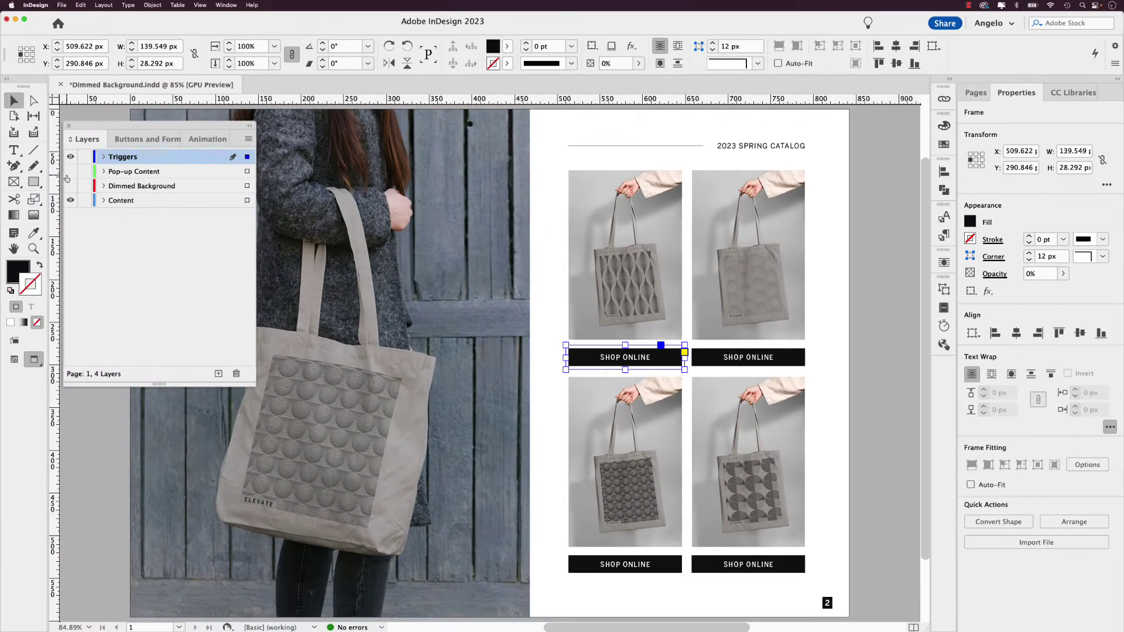
- Make the Pop-up Content and Dimmed Background layers visible again and bring up the popup's animation settings
click(70, 171)
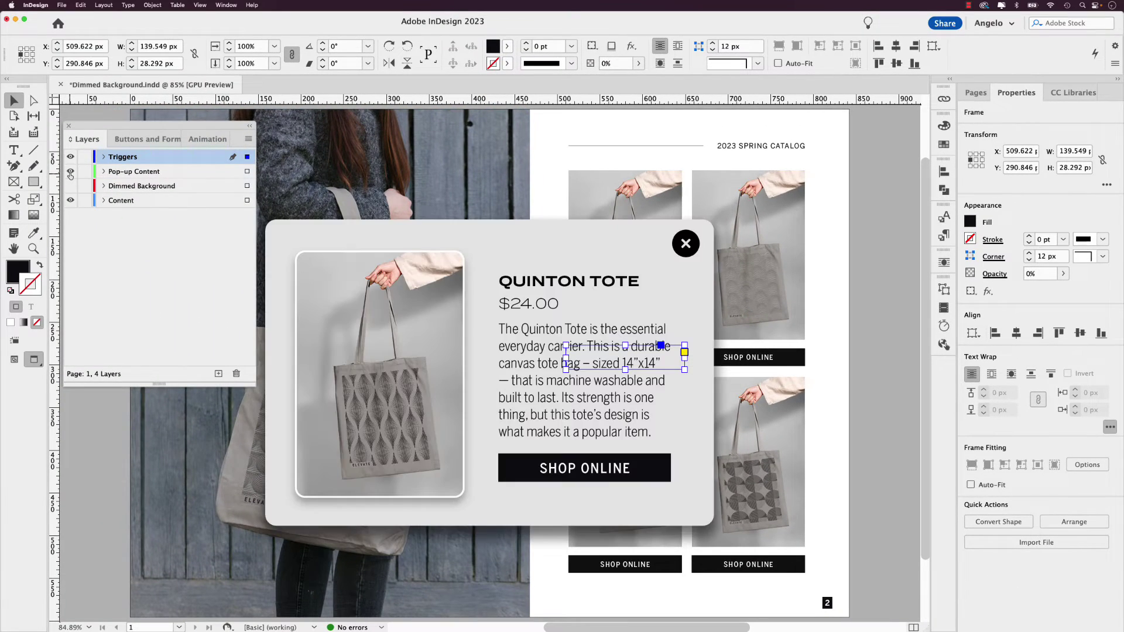
click(70, 186)
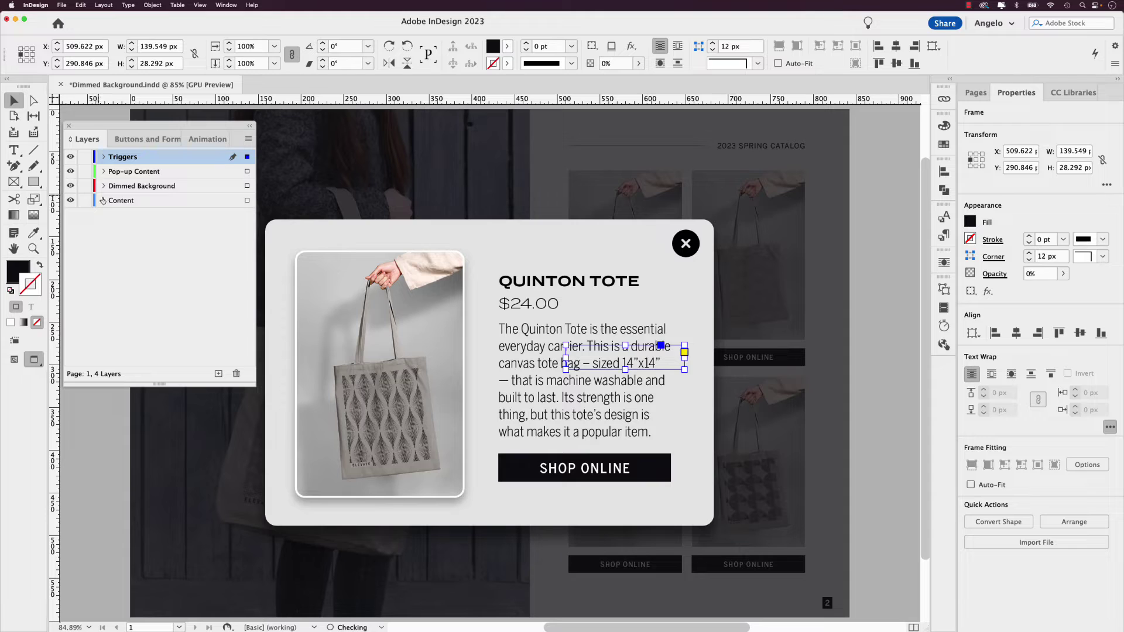
click(146, 229)
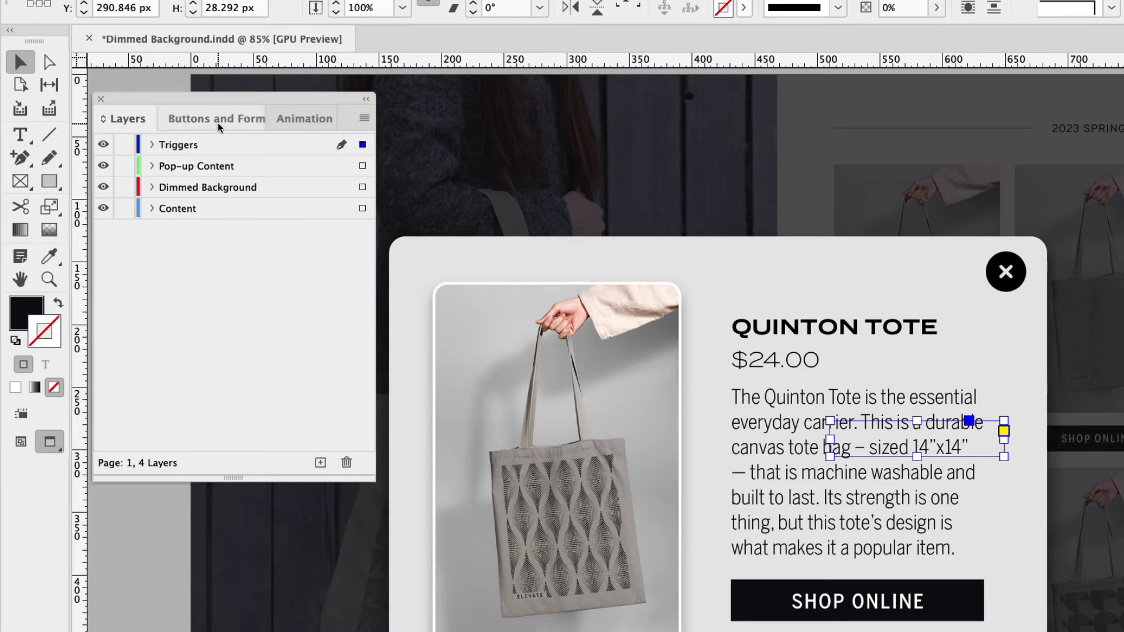
click(218, 122)
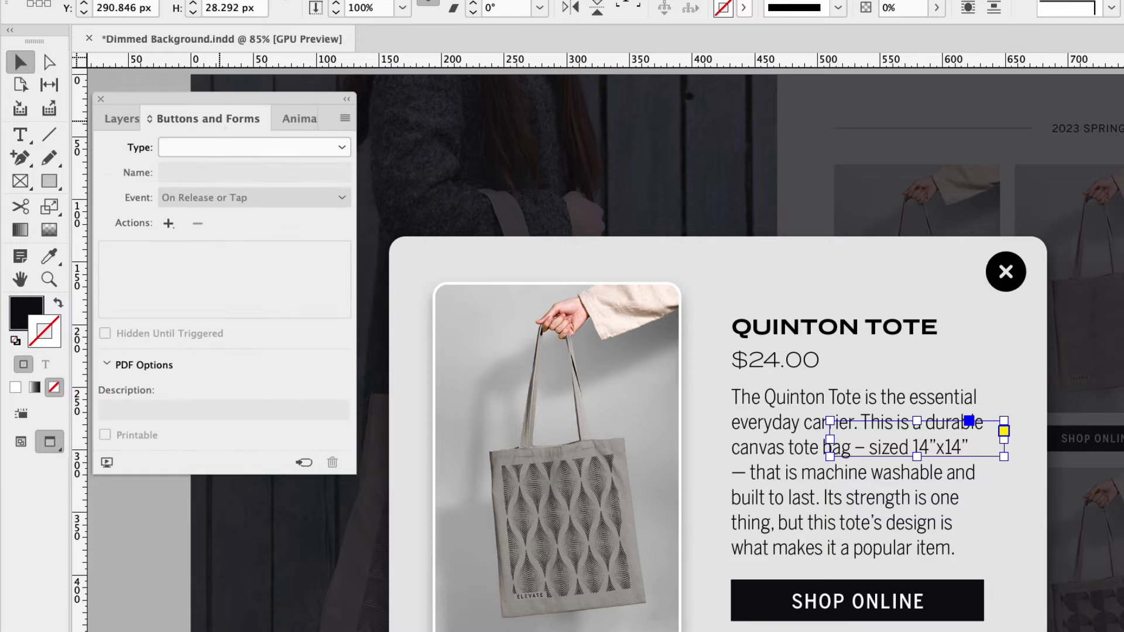
click(296, 125)
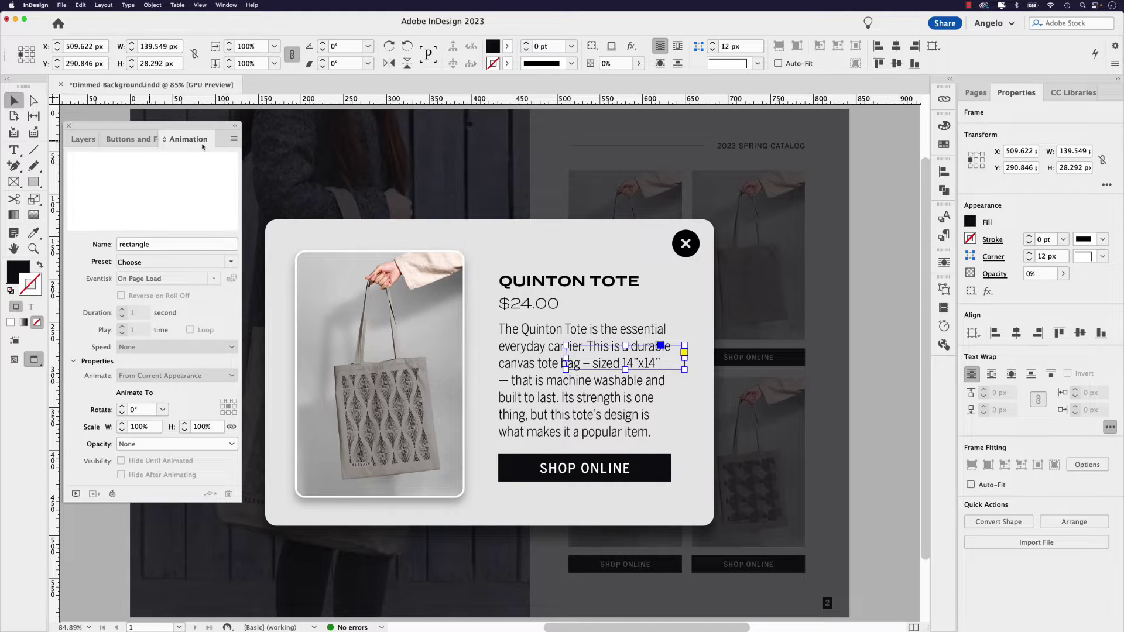
- Apply the Zoom In (2D) preset to the Product info popup group with a 0.25 second duration
click(469, 299)
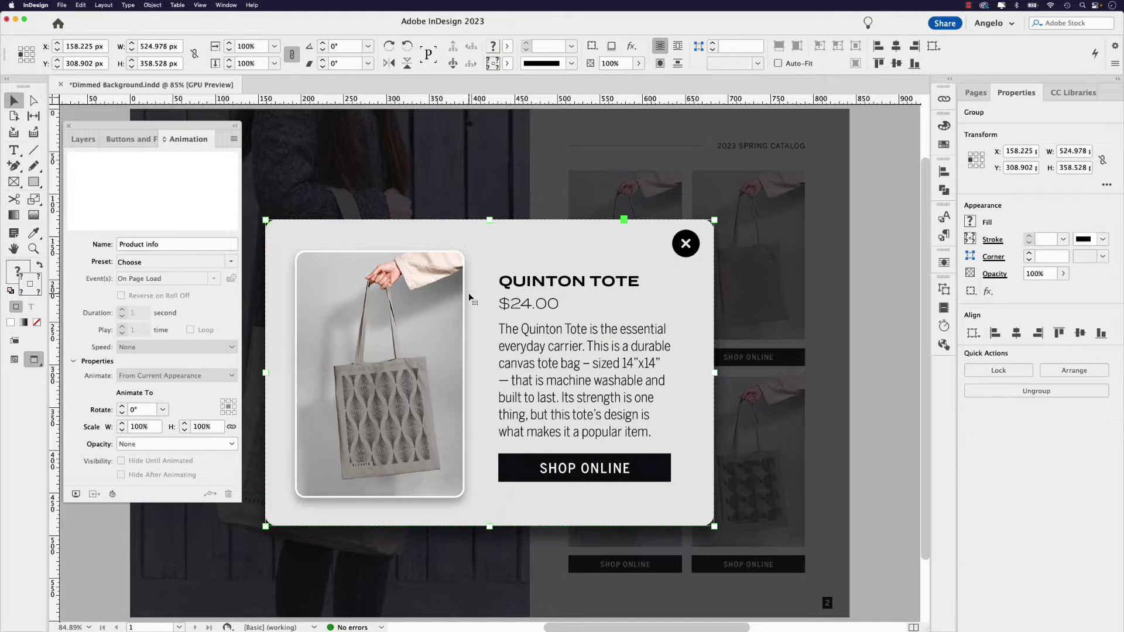
click(486, 205)
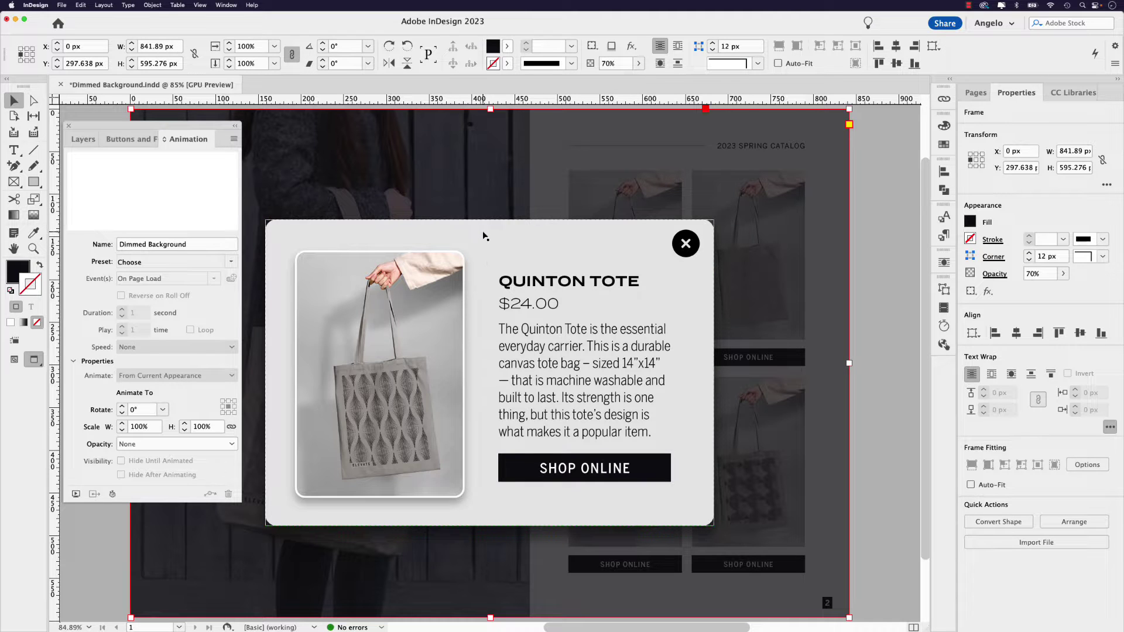
click(487, 262)
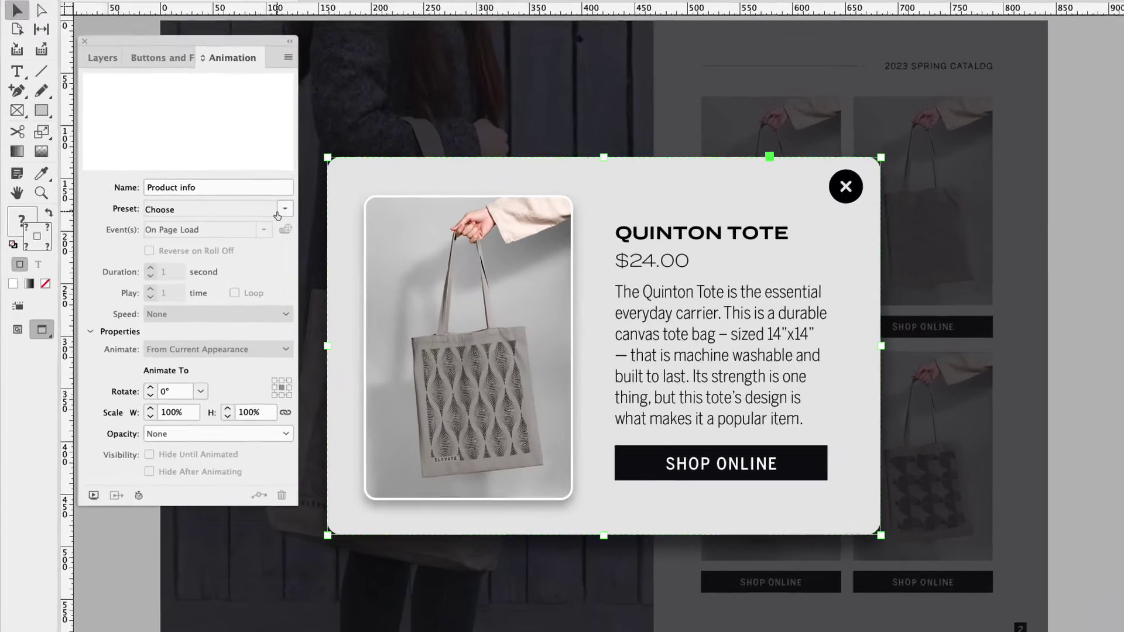
click(232, 263)
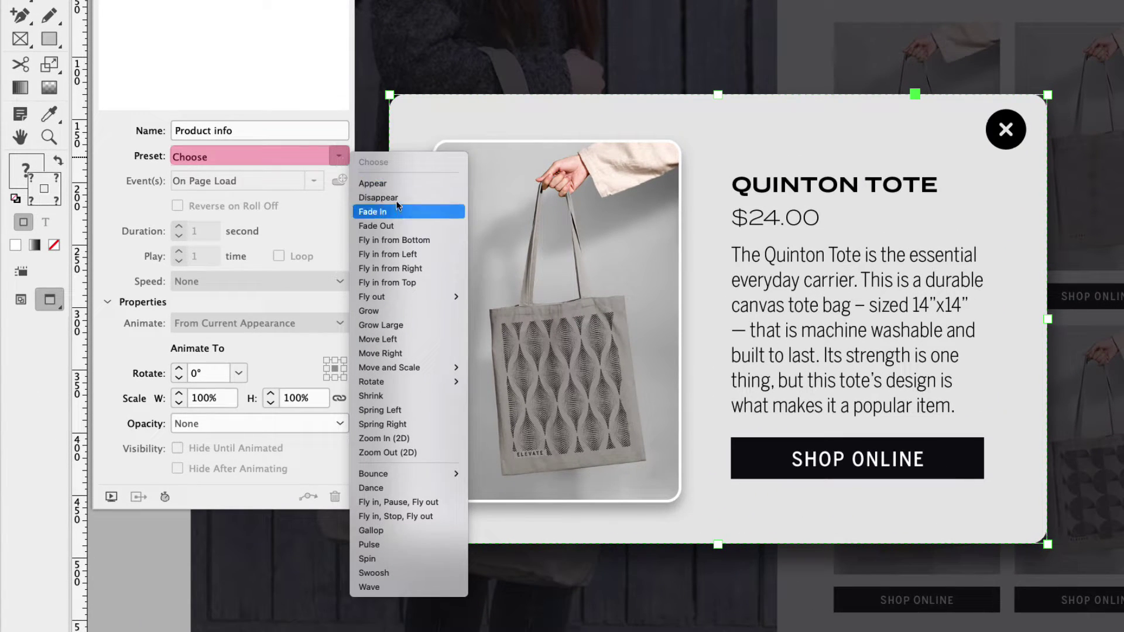
click(441, 439)
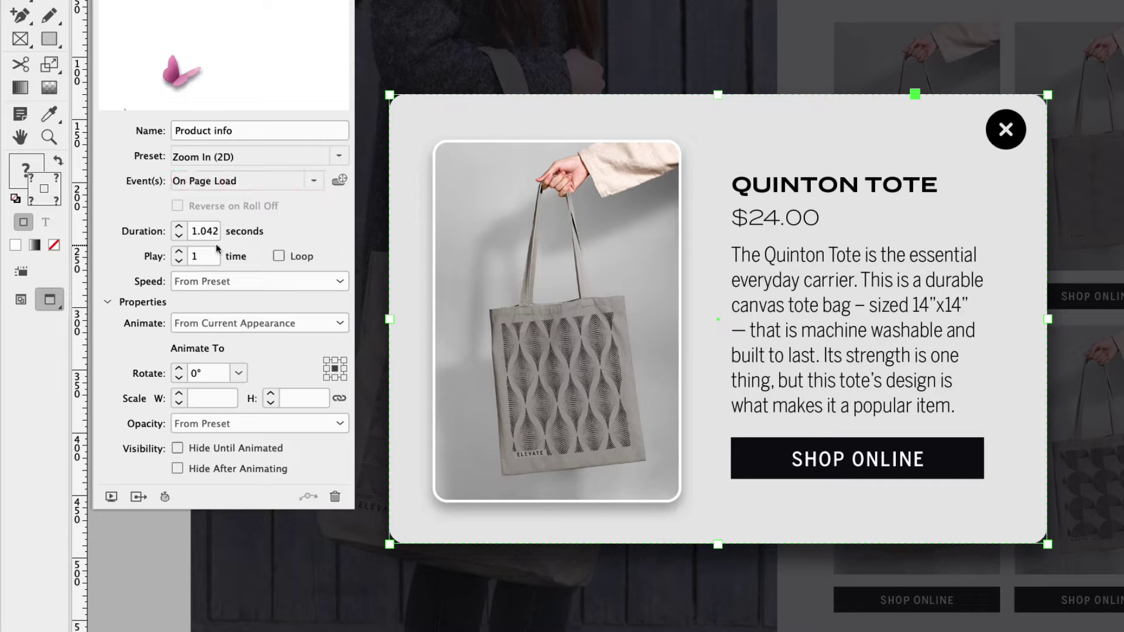
key(Tab)
key(Tab)
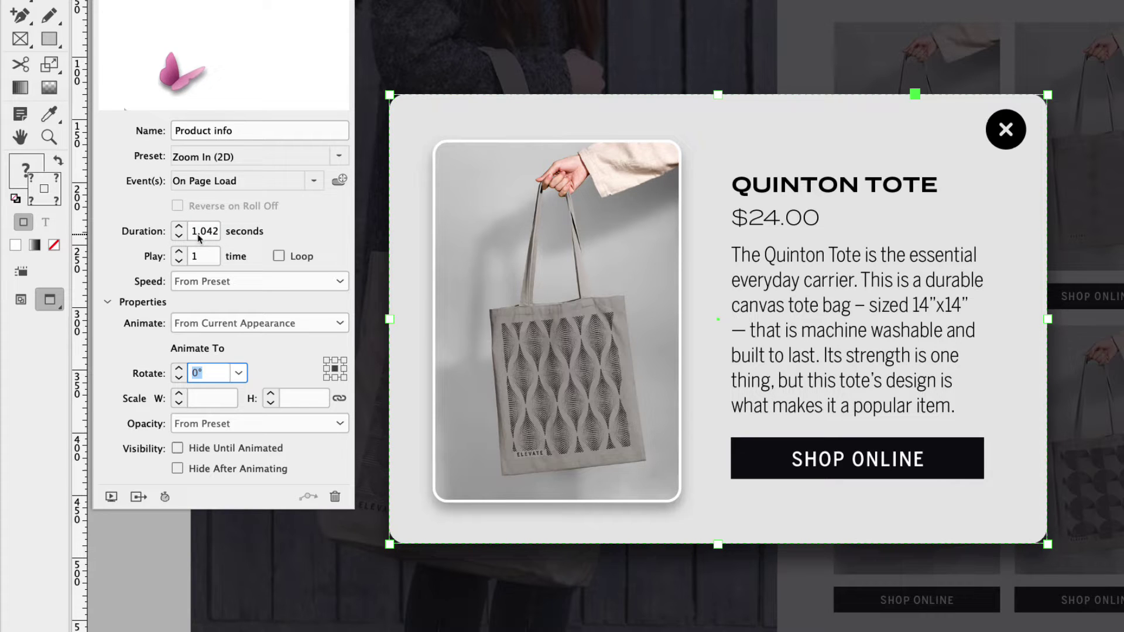
double_click(200, 232)
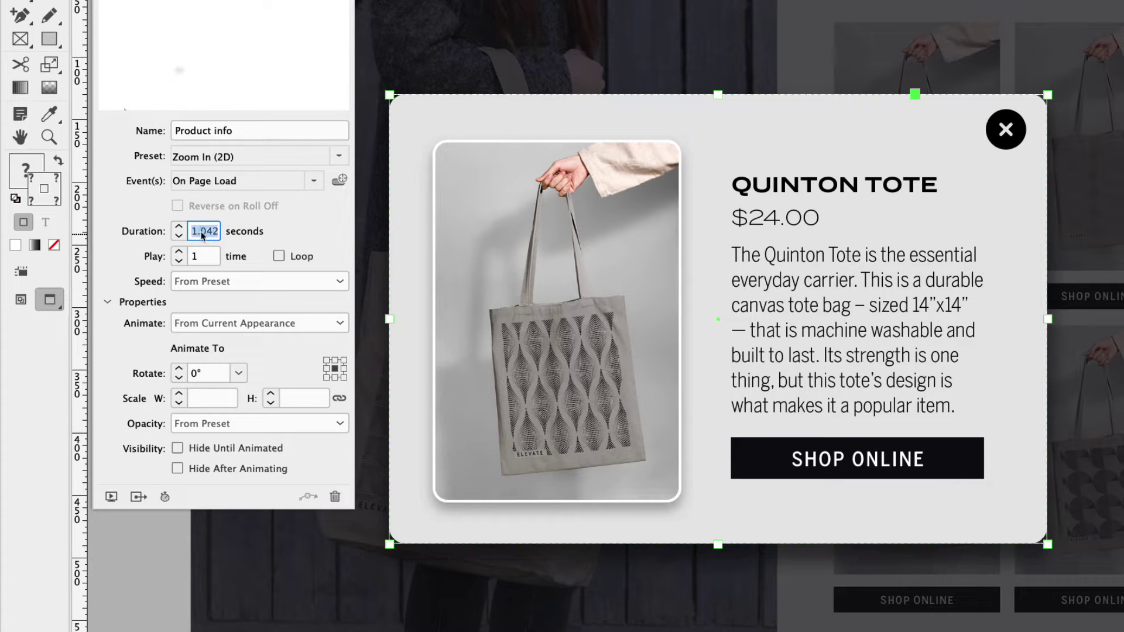
text(0.25)
key(Return)
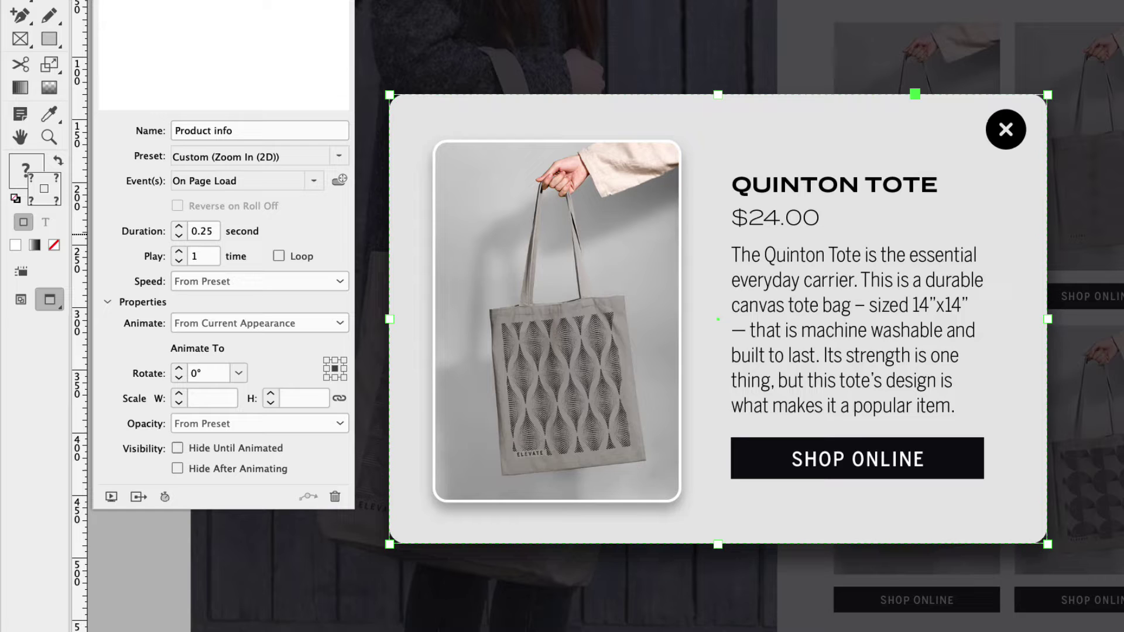
- Give the Dimmed Background frame the Fade In preset with a 0.125 second duration
click(500, 62)
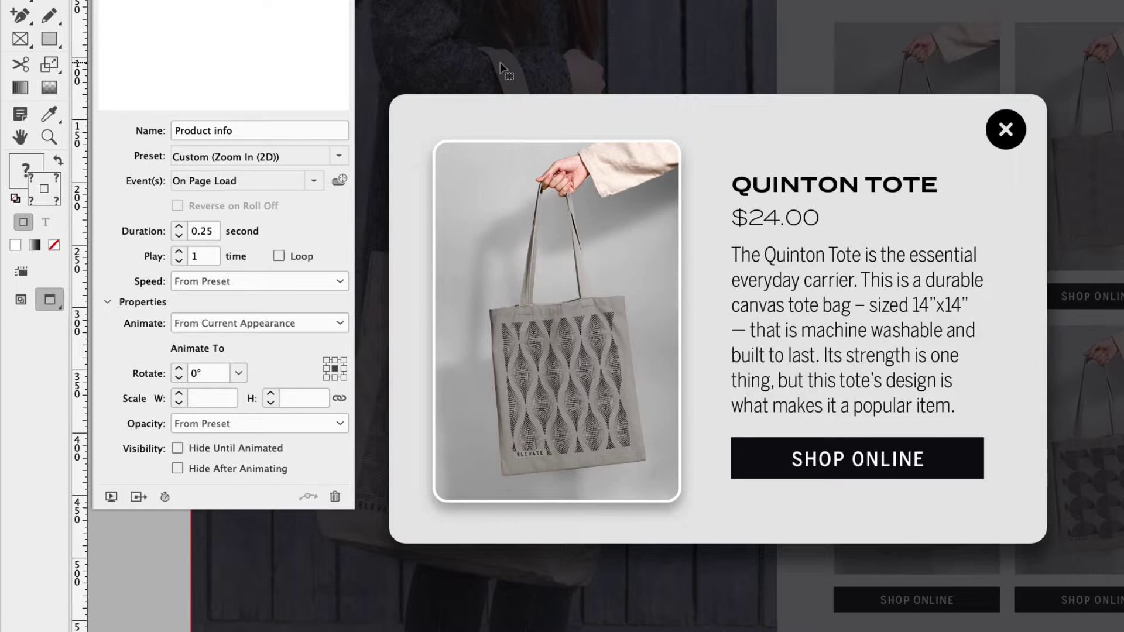
click(340, 157)
click(383, 214)
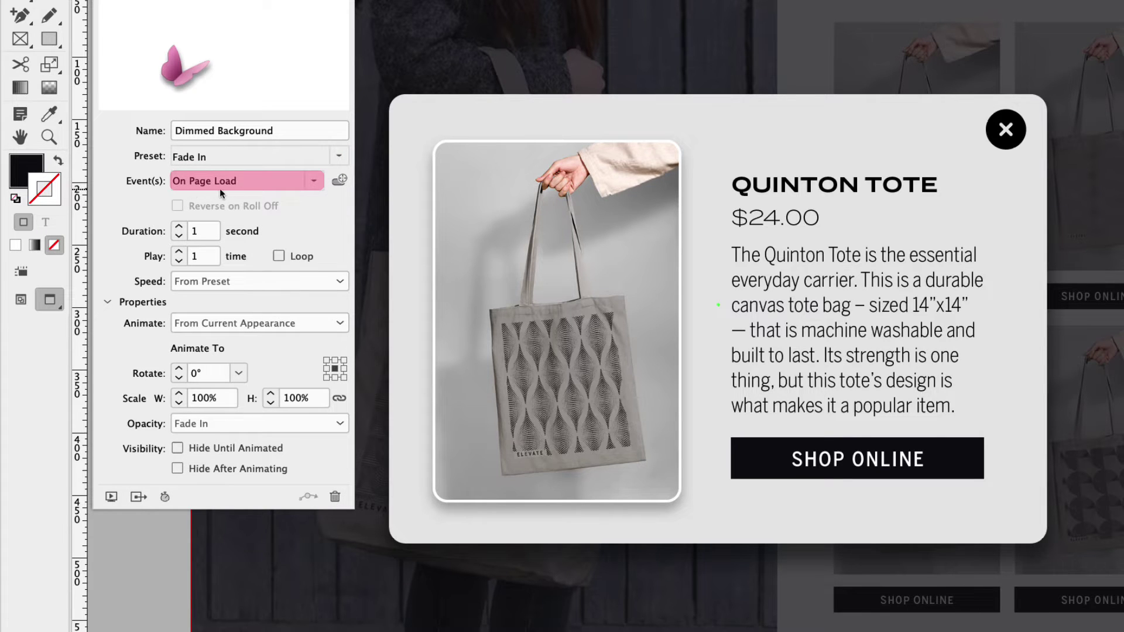
double_click(195, 231)
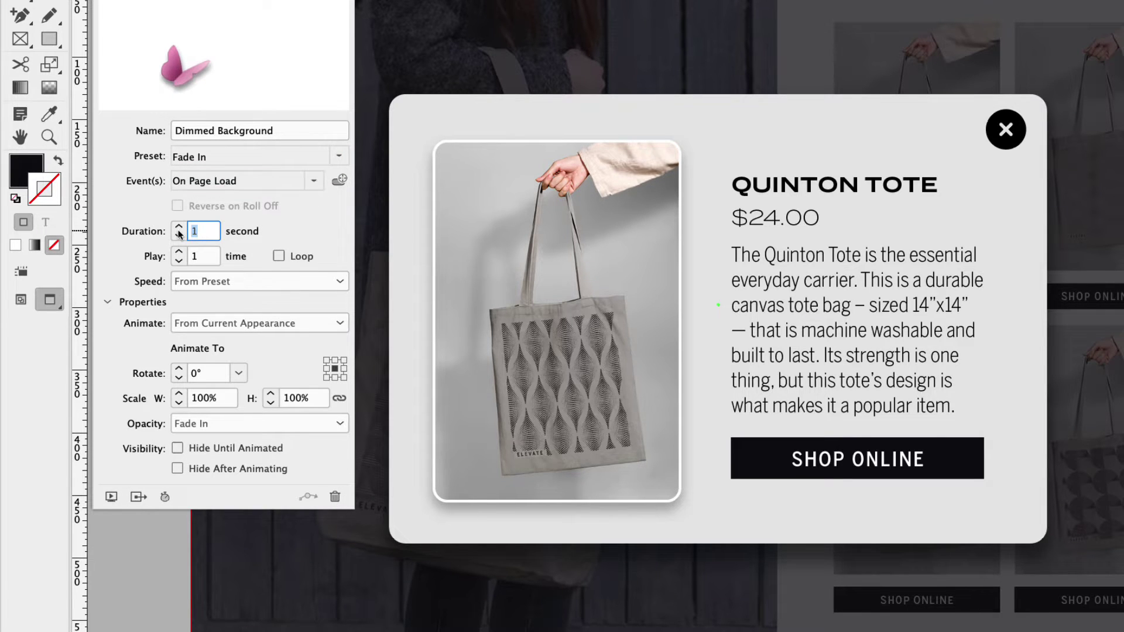
text(0.125)
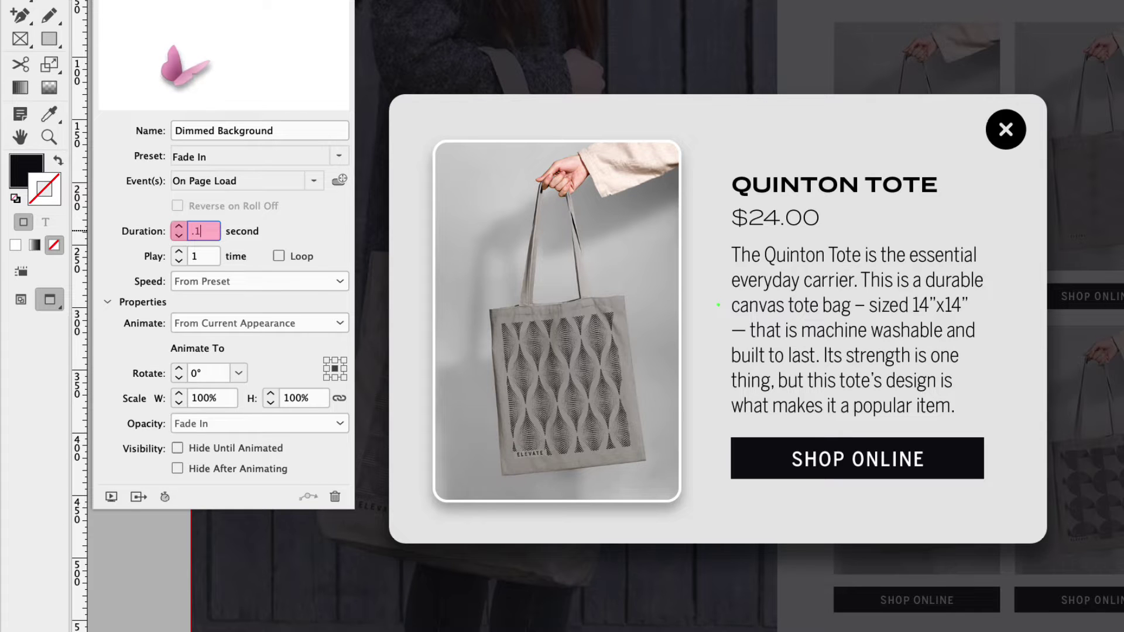
key(Tab)
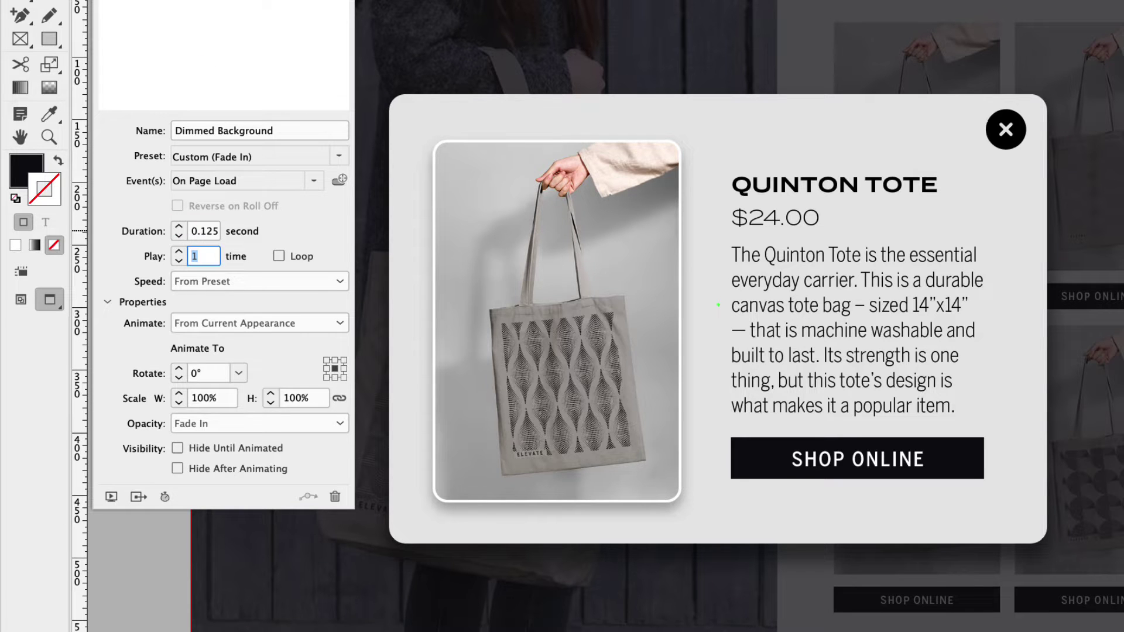
click(398, 184)
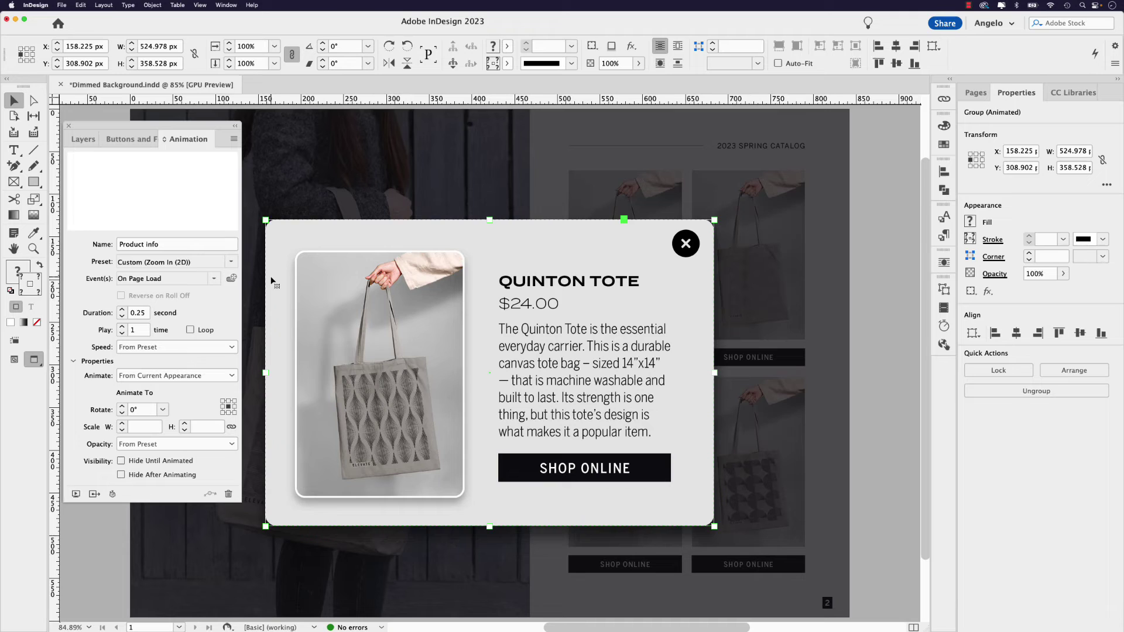
click(298, 194)
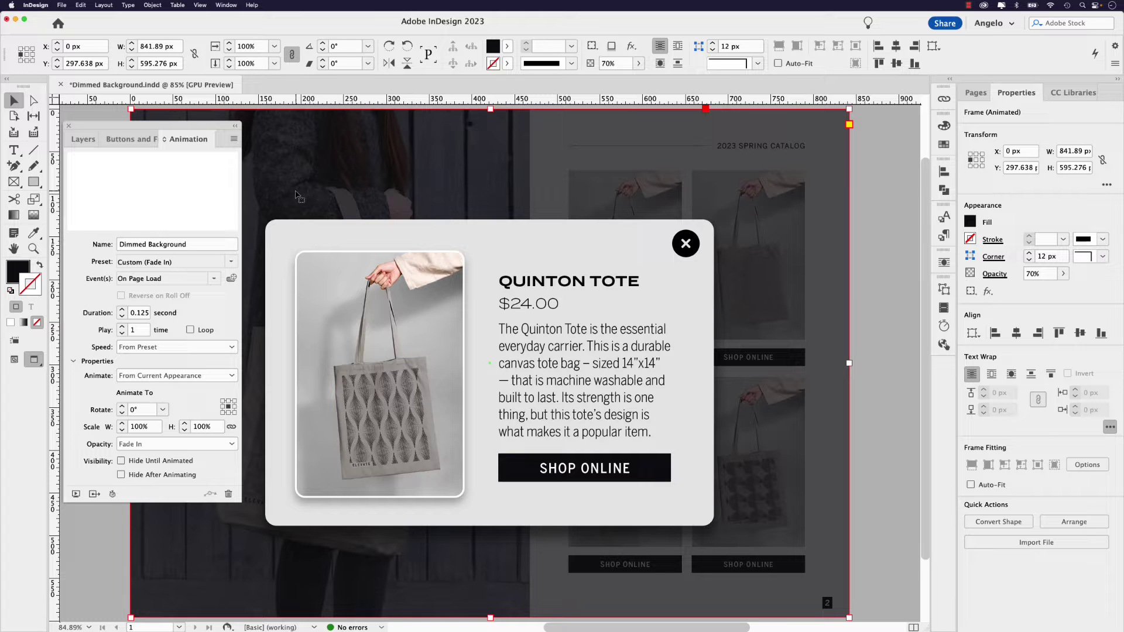
click(76, 495)
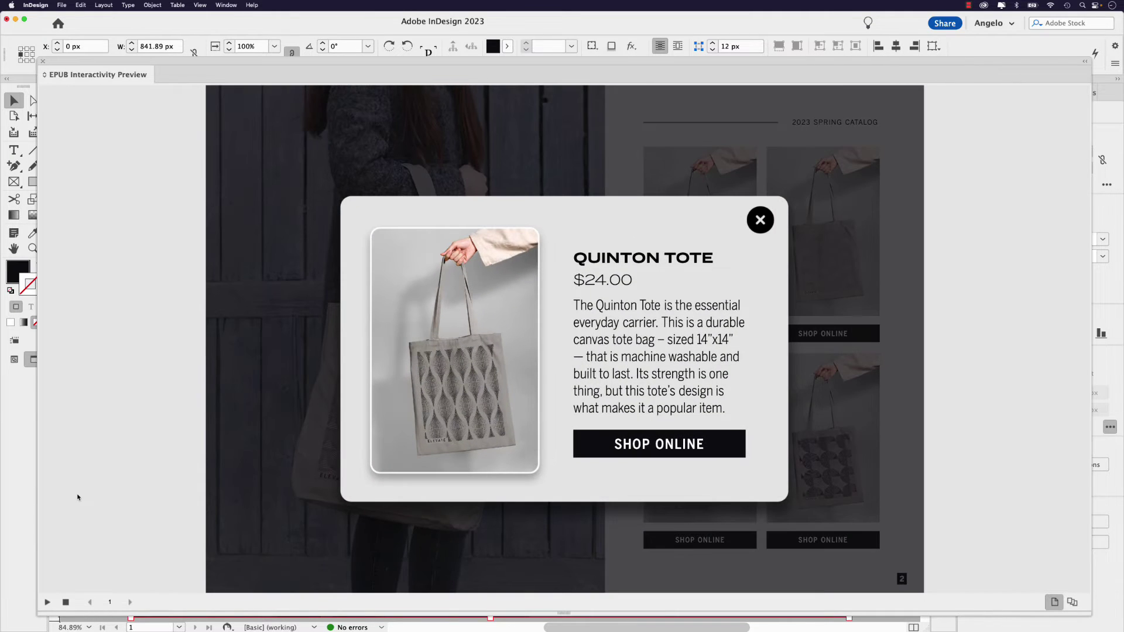
click(42, 61)
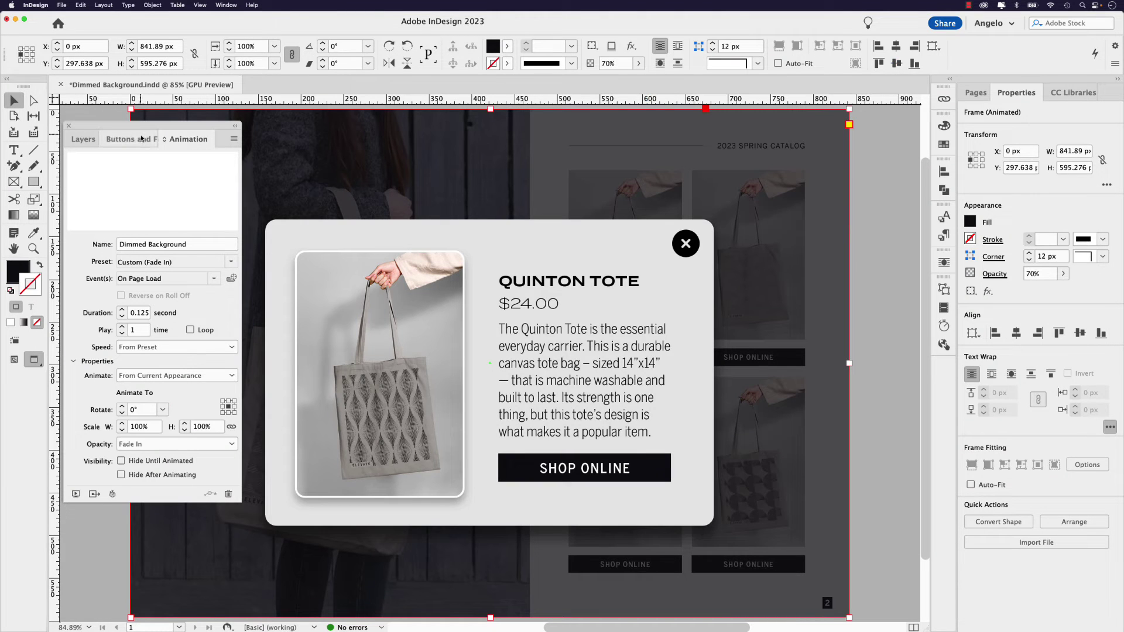
- Hide the Dimmed Background and Pop-up Content layers and select the first SHOP ONLINE bar
click(84, 143)
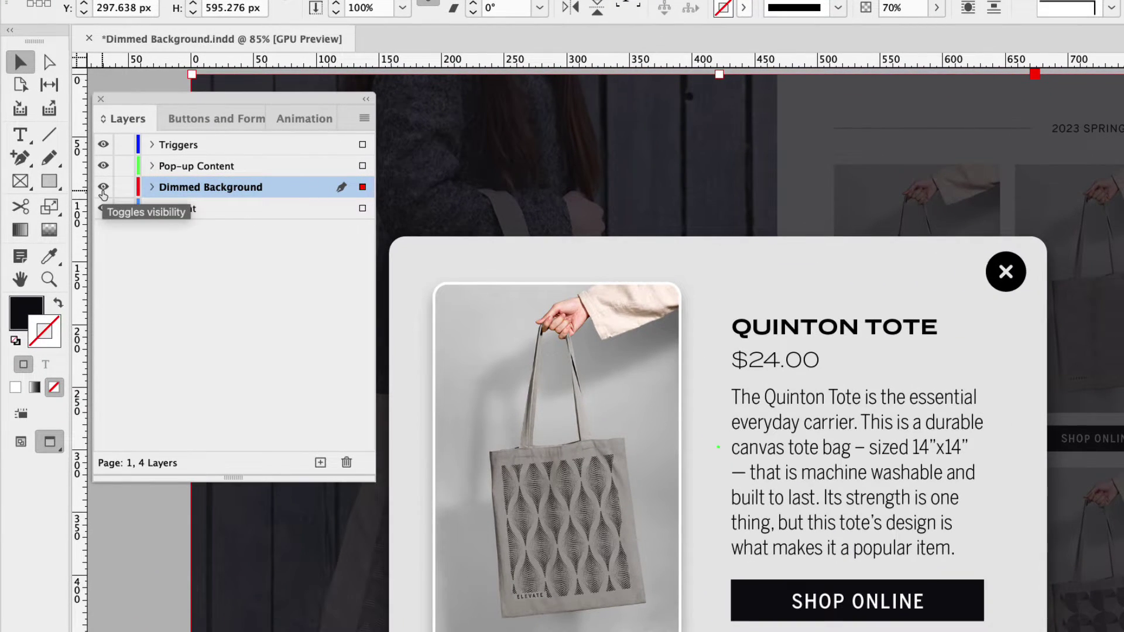
click(103, 187)
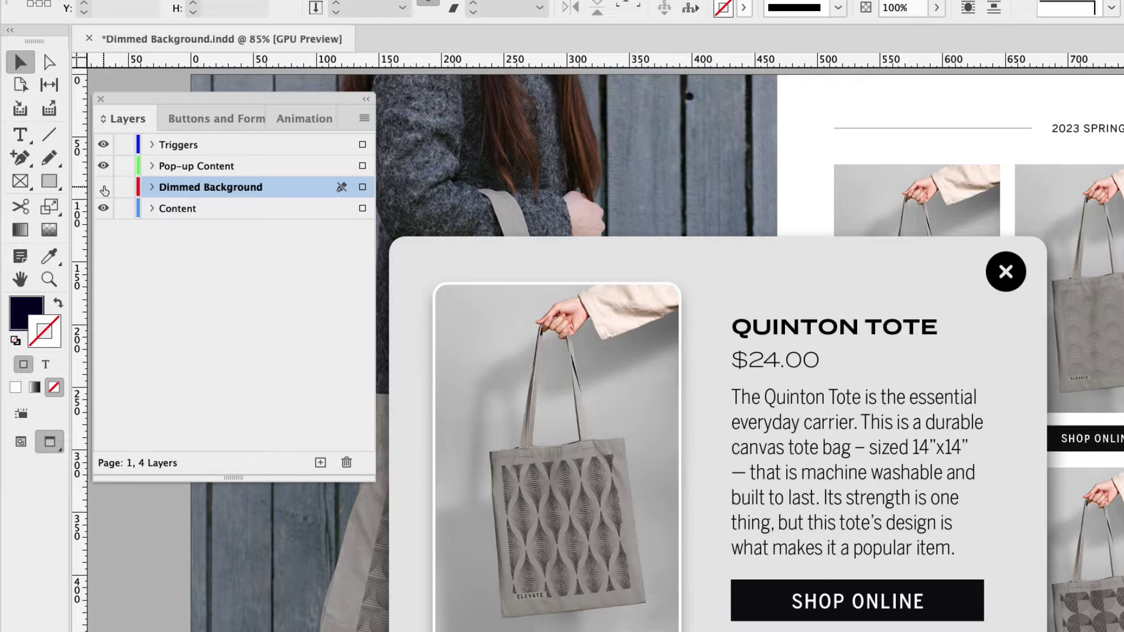
click(103, 167)
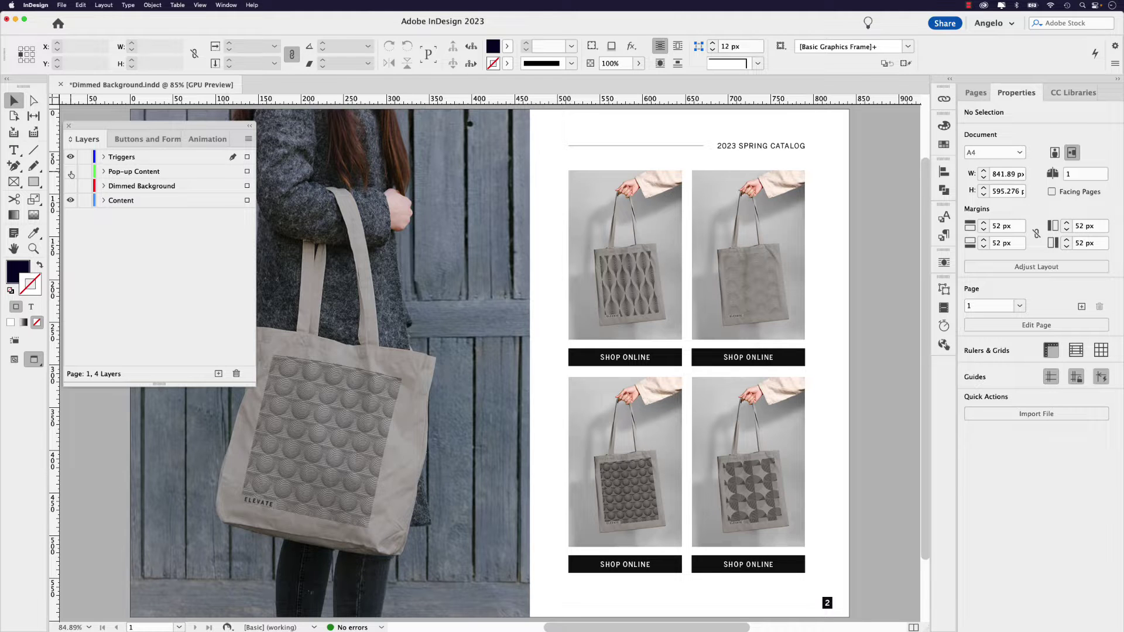
click(568, 355)
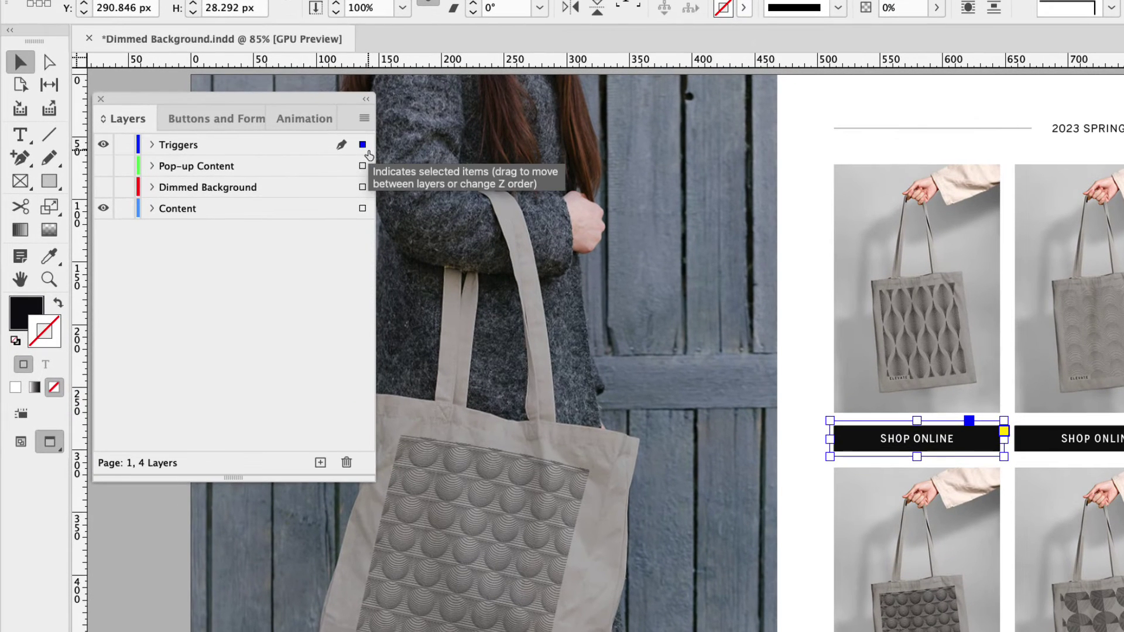
- Set the first SHOP ONLINE bar's type to Button and name it Open Window 1
click(233, 122)
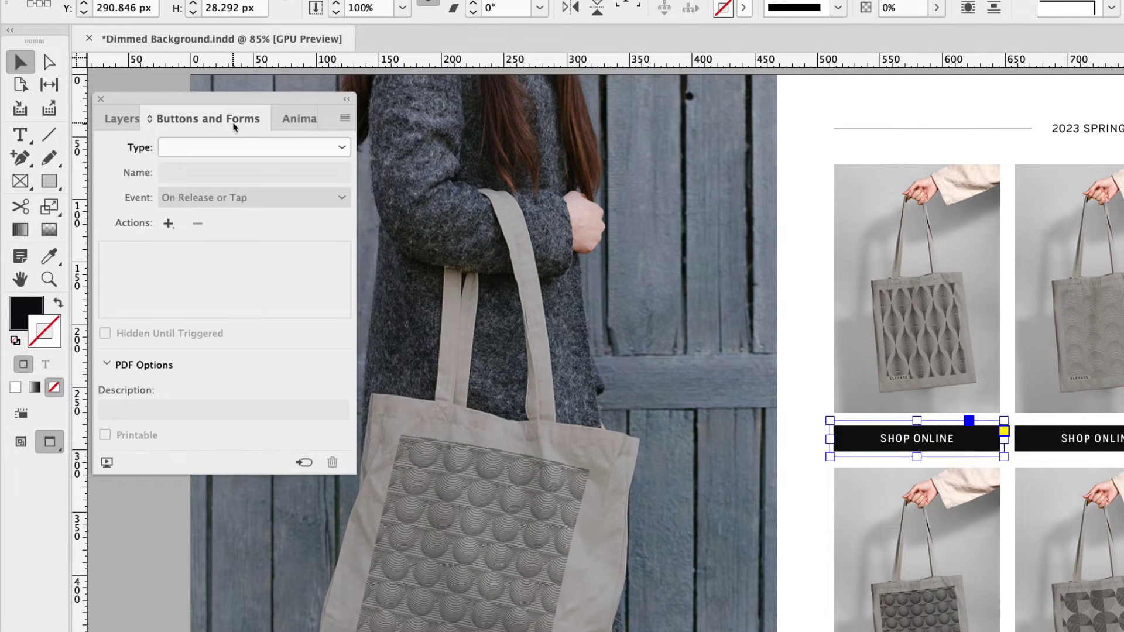
click(341, 146)
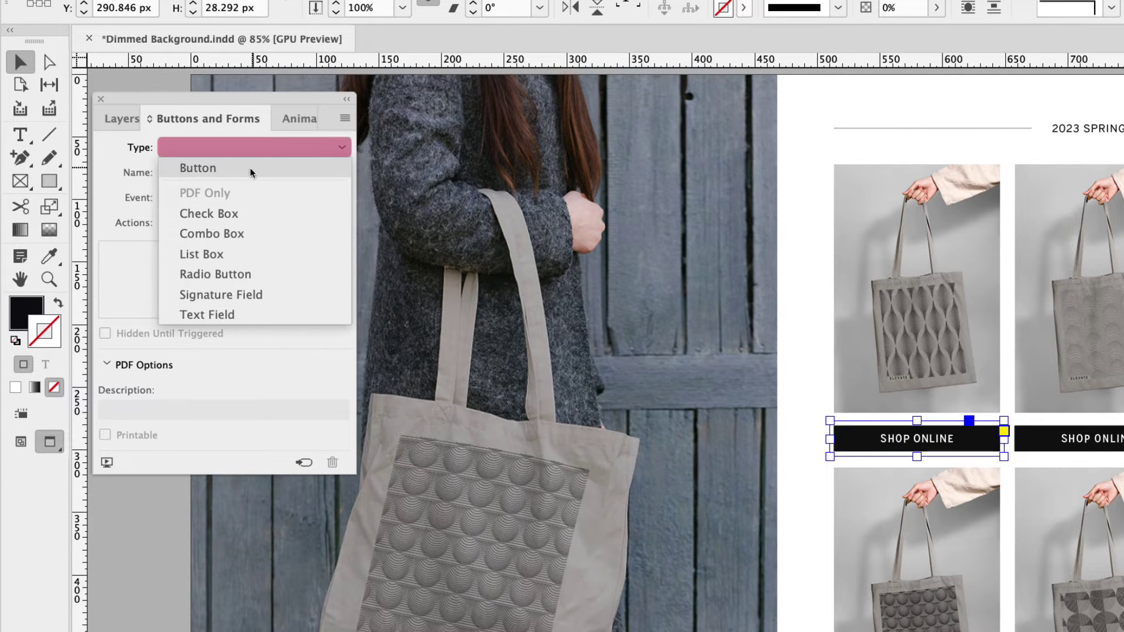
click(250, 169)
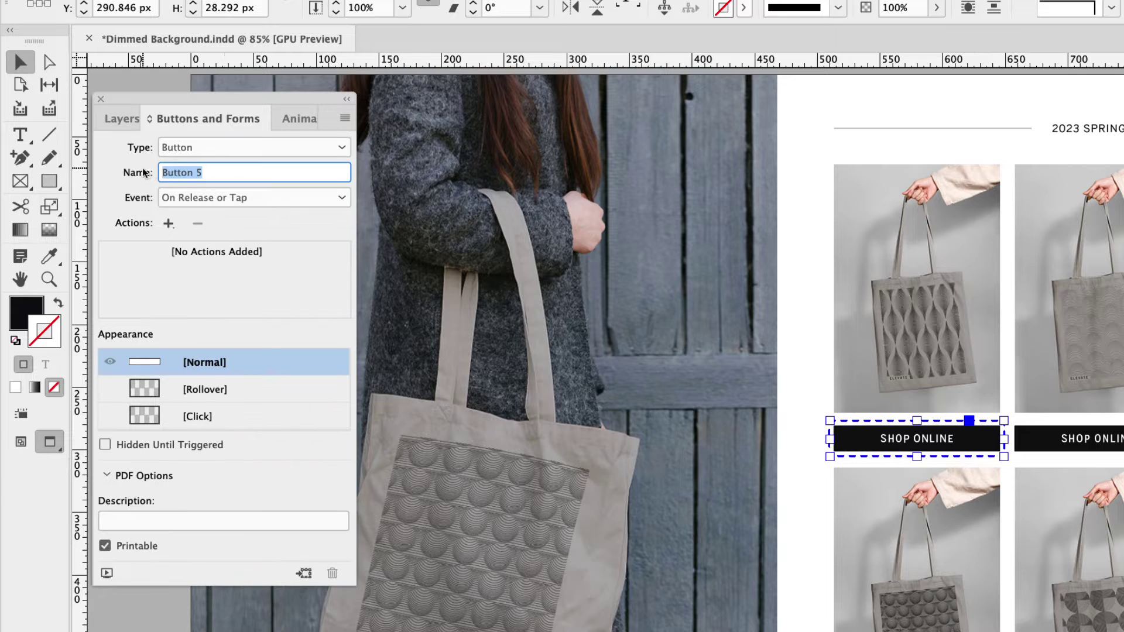
text(Open Window 1)
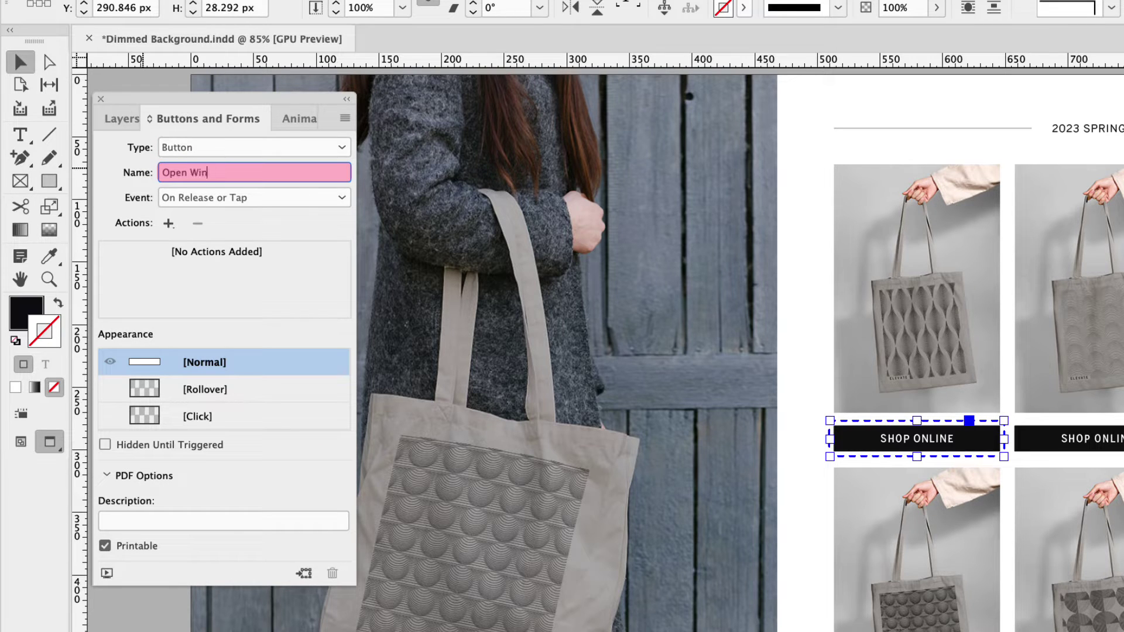
key(Return)
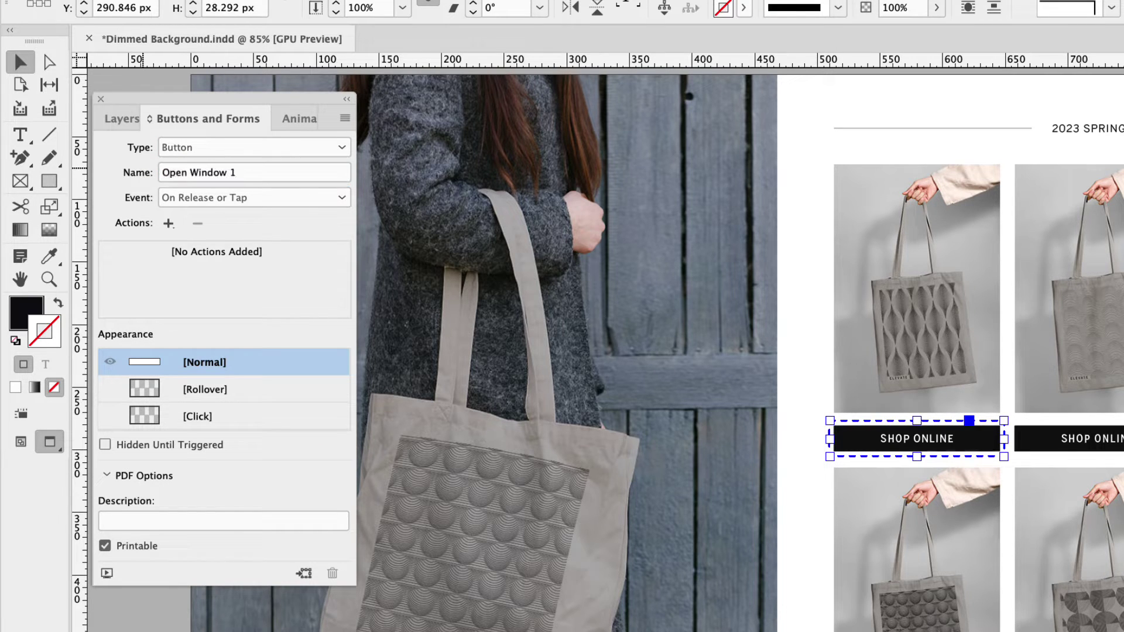
click(211, 198)
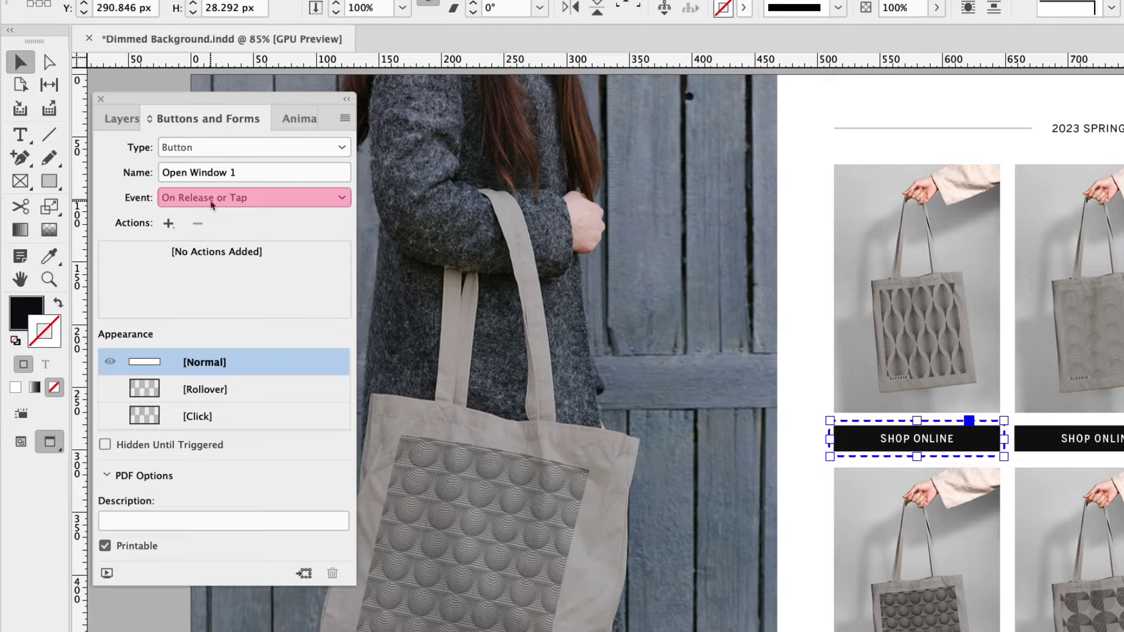
- Add two Animation actions to Open Window 1: one playing Product info, one playing Dimmed Background
click(170, 224)
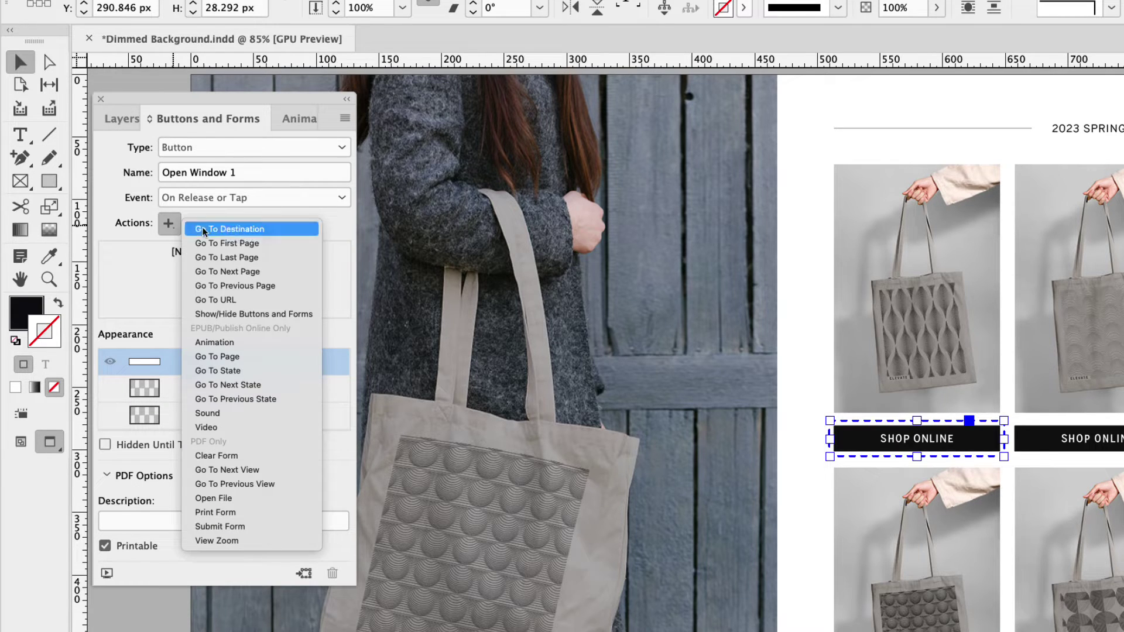
click(262, 343)
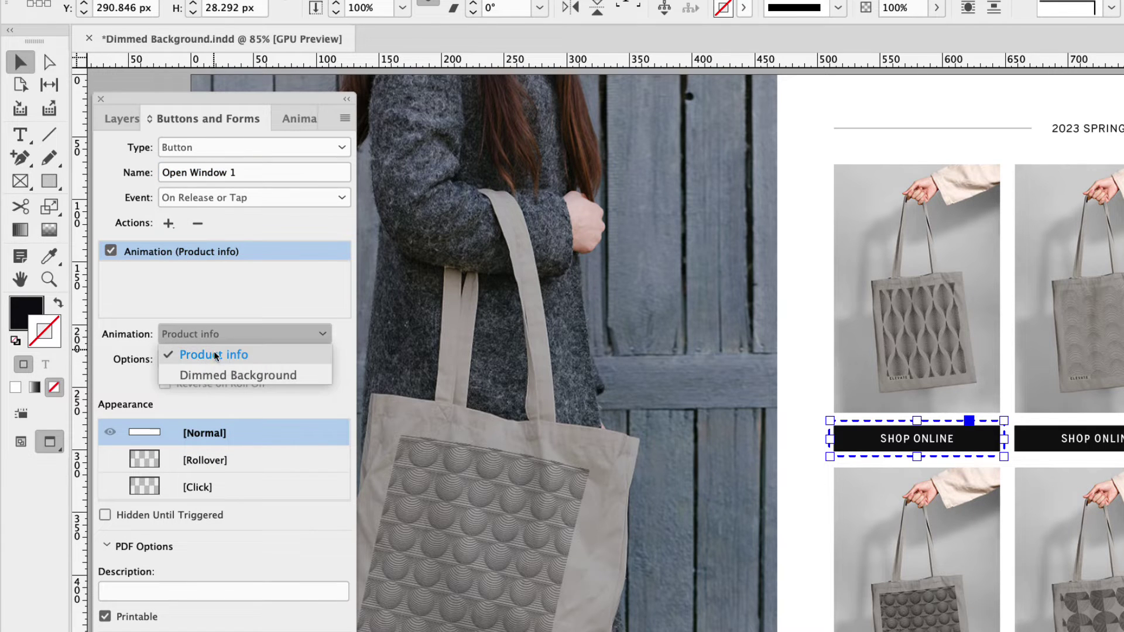
click(247, 356)
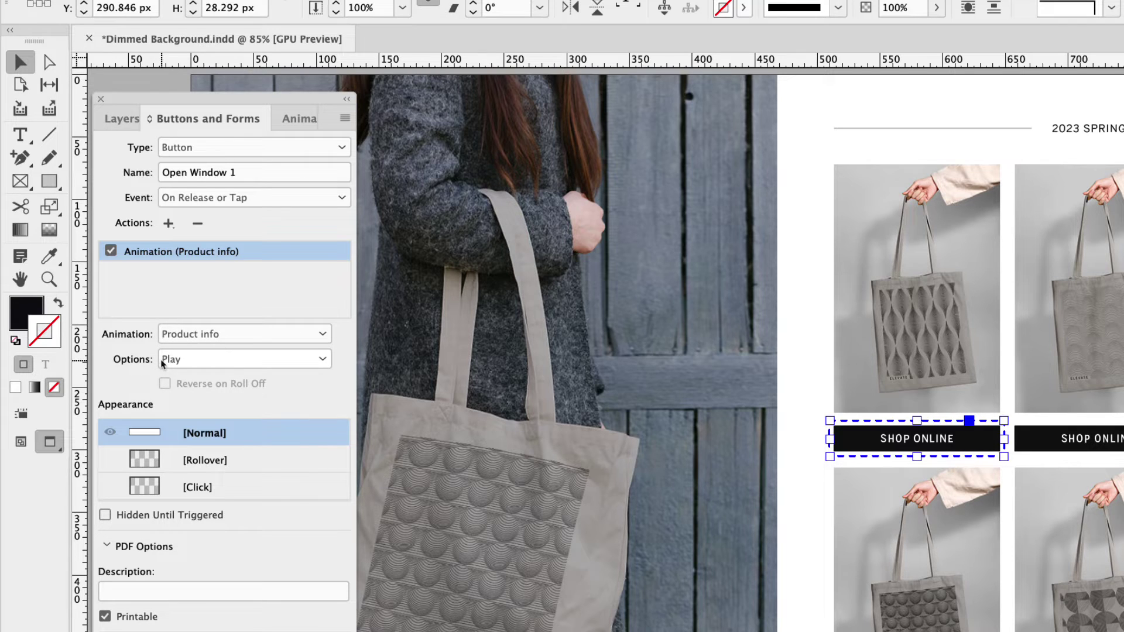
click(169, 223)
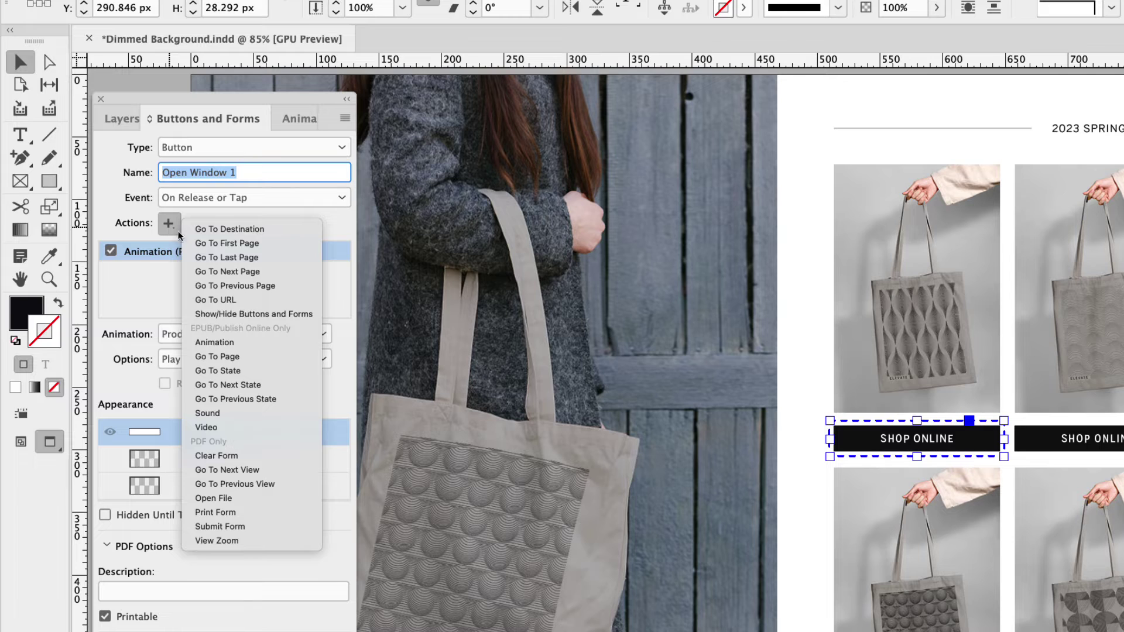
click(246, 342)
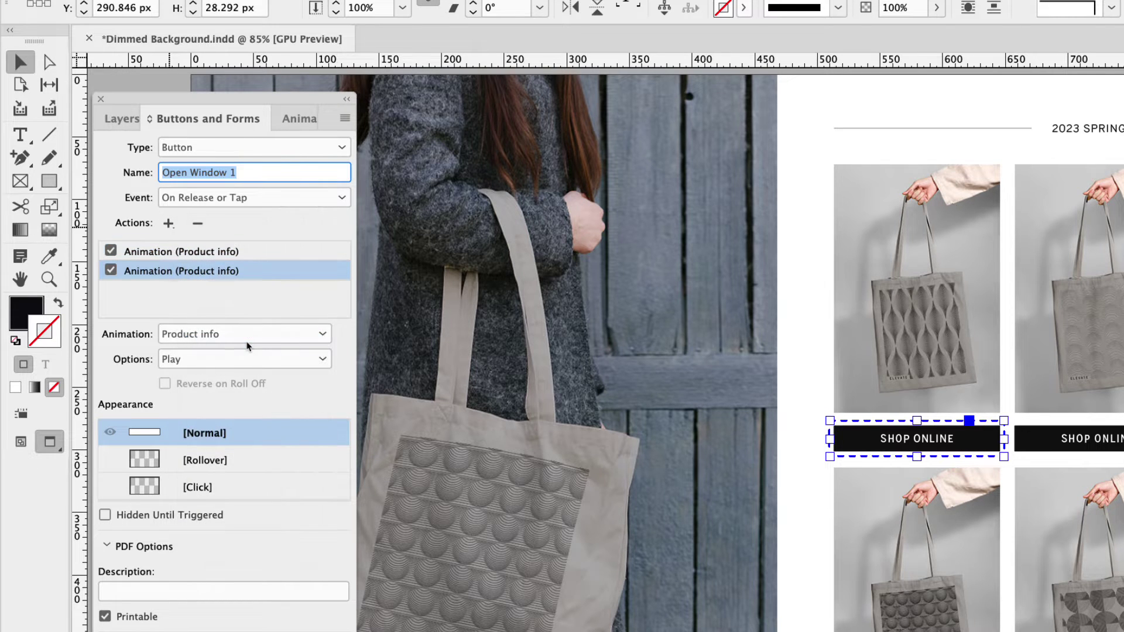
click(215, 334)
click(223, 374)
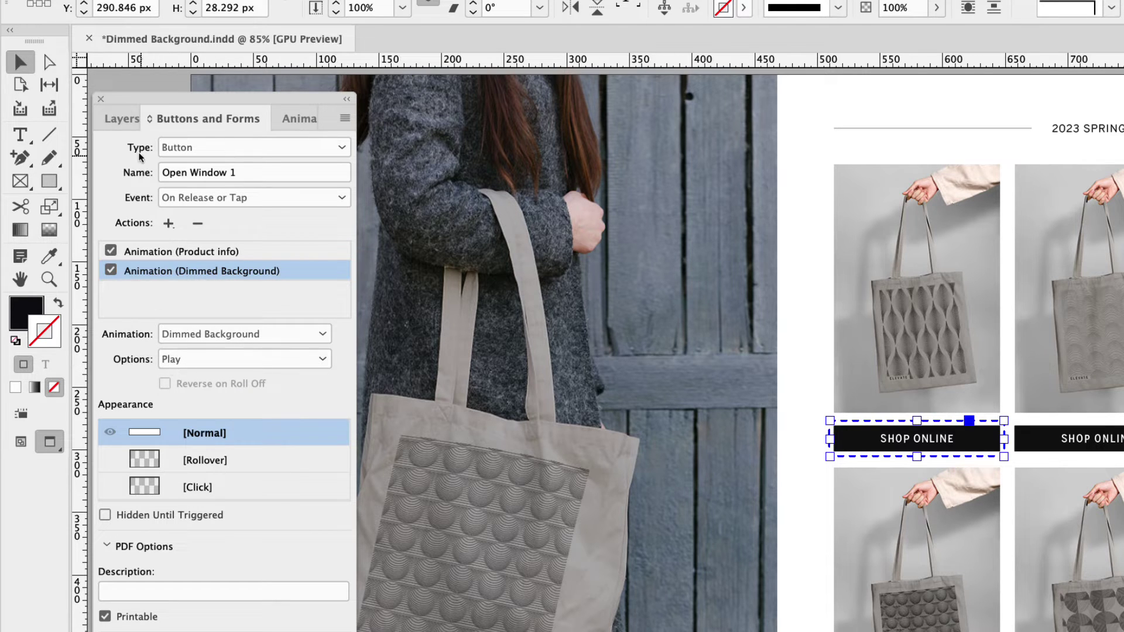
click(127, 123)
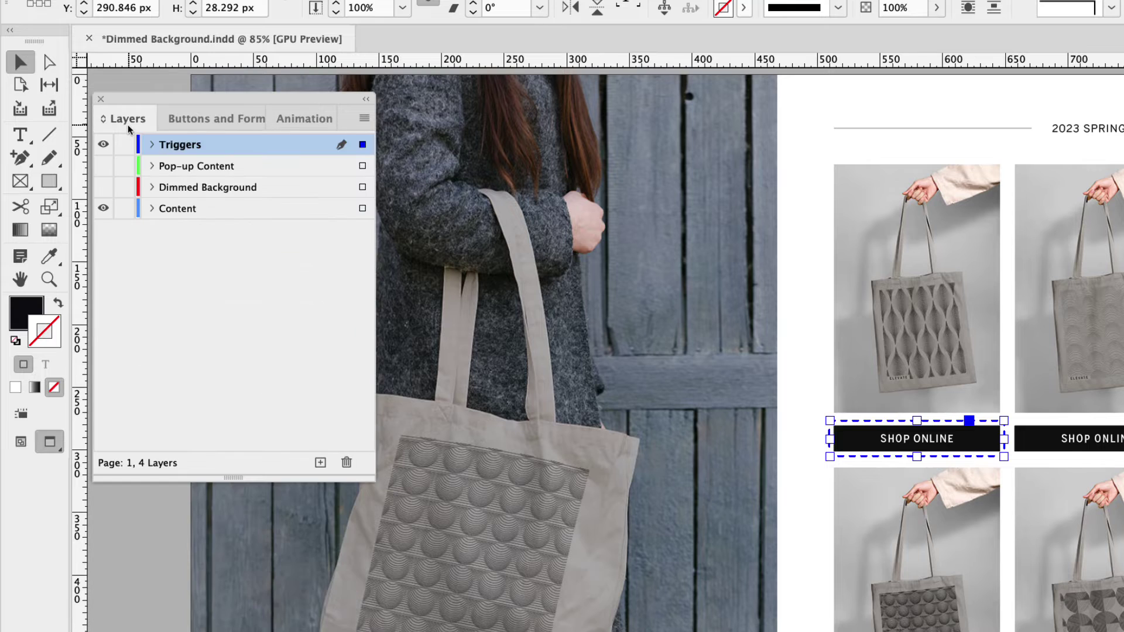
- Show the Pop-up Content layer again and select only the close (X) icon inside the pop-up group
click(103, 167)
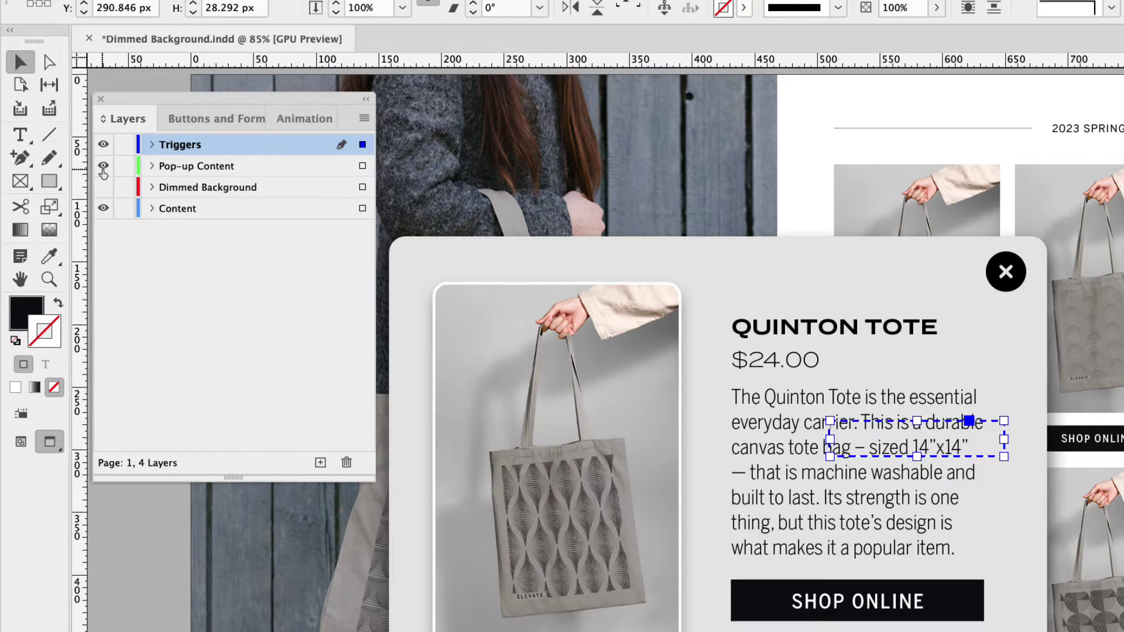
click(1010, 275)
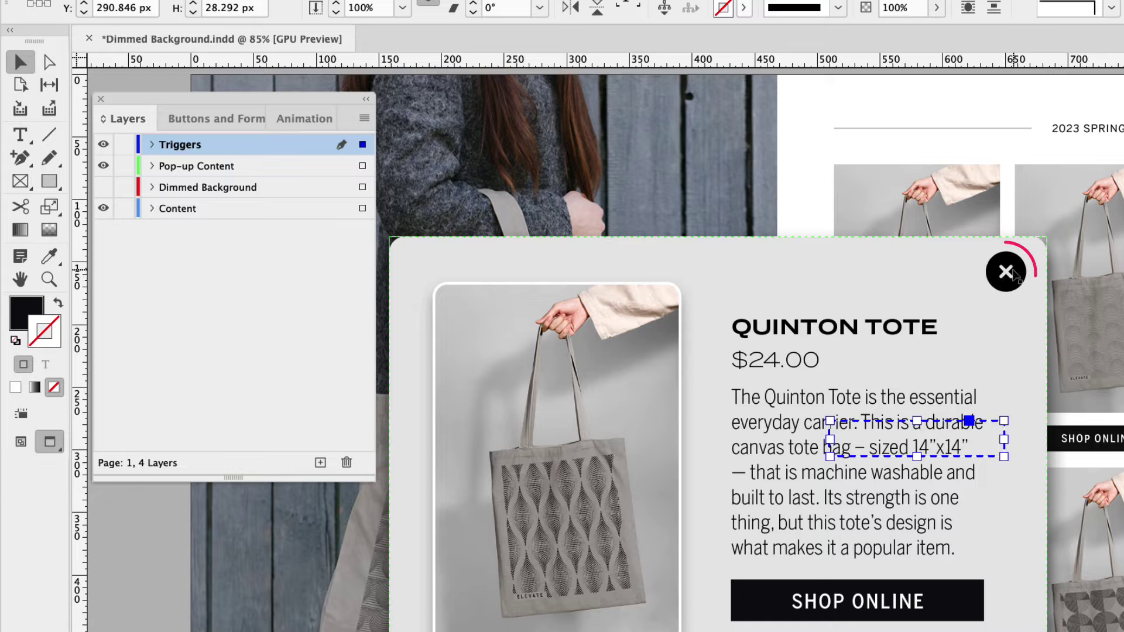
click(970, 273)
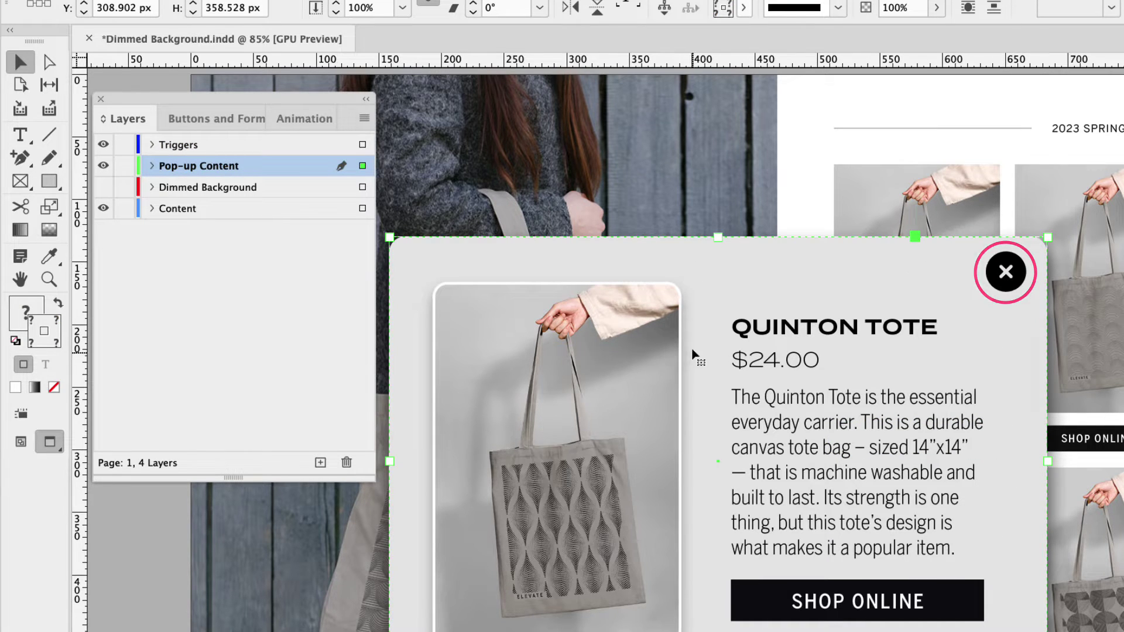
double_click(1008, 289)
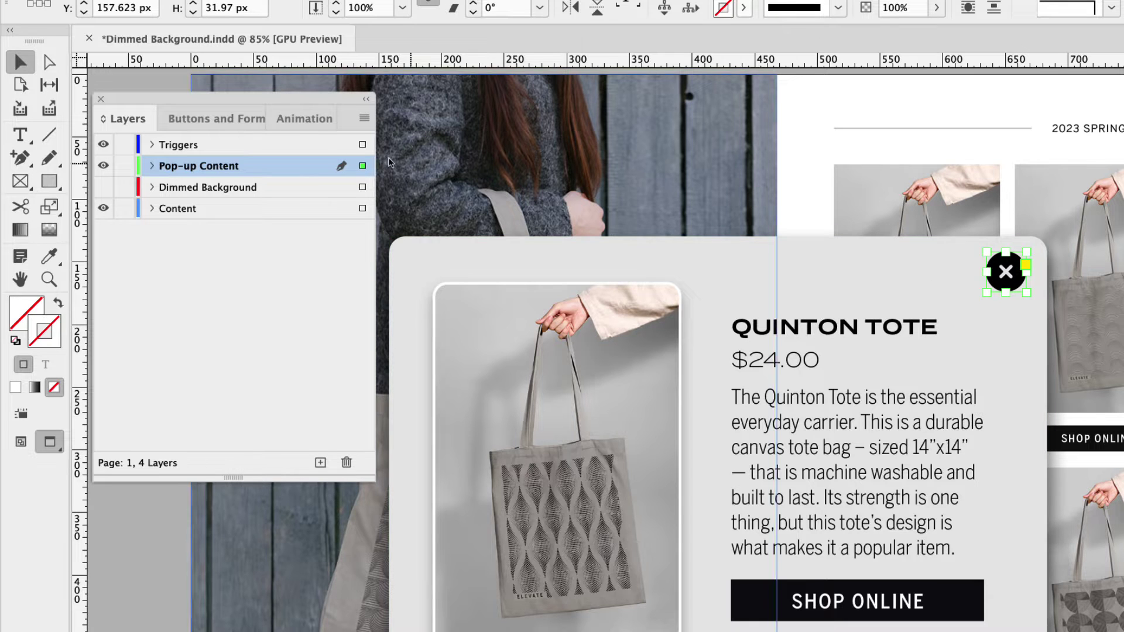
- Turn the close icon into a button named Close Window 1
click(243, 120)
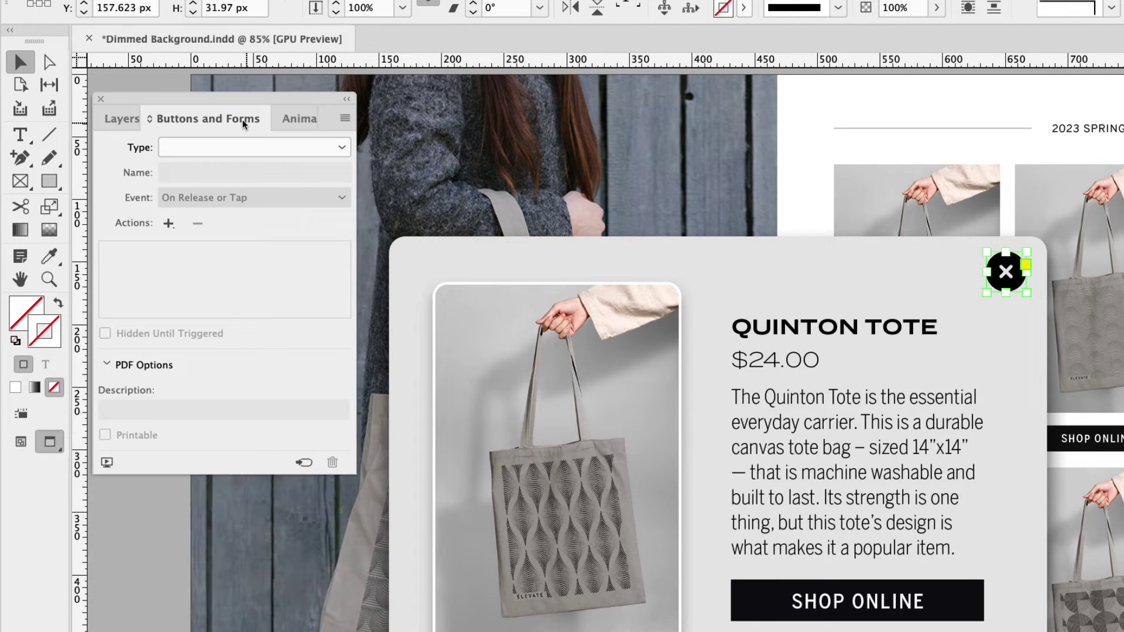
click(306, 146)
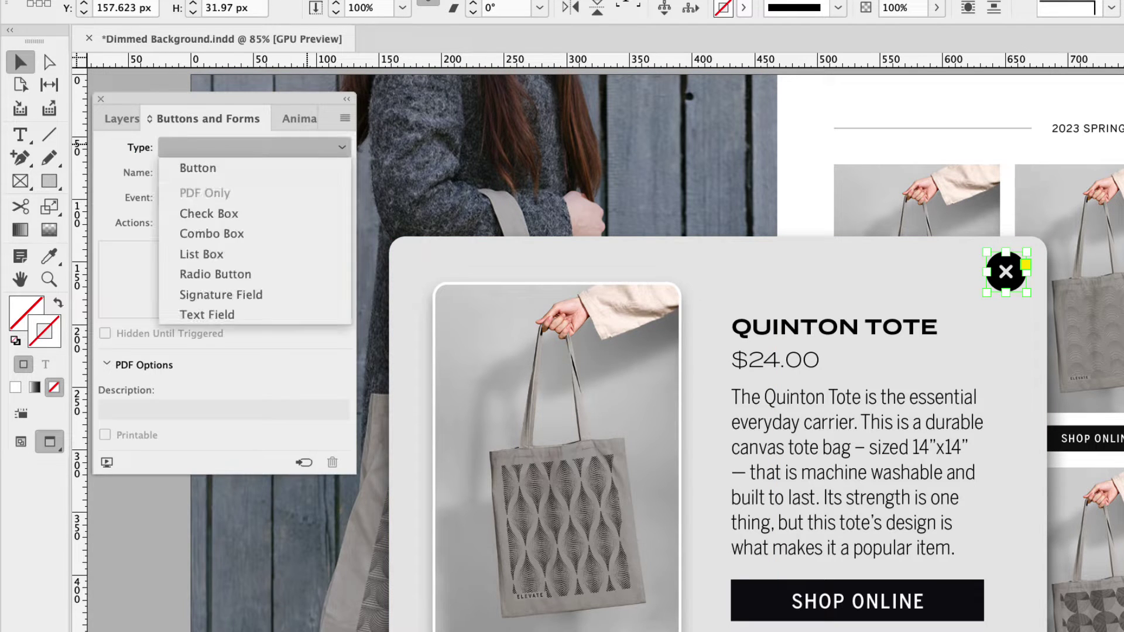
click(279, 171)
click(245, 172)
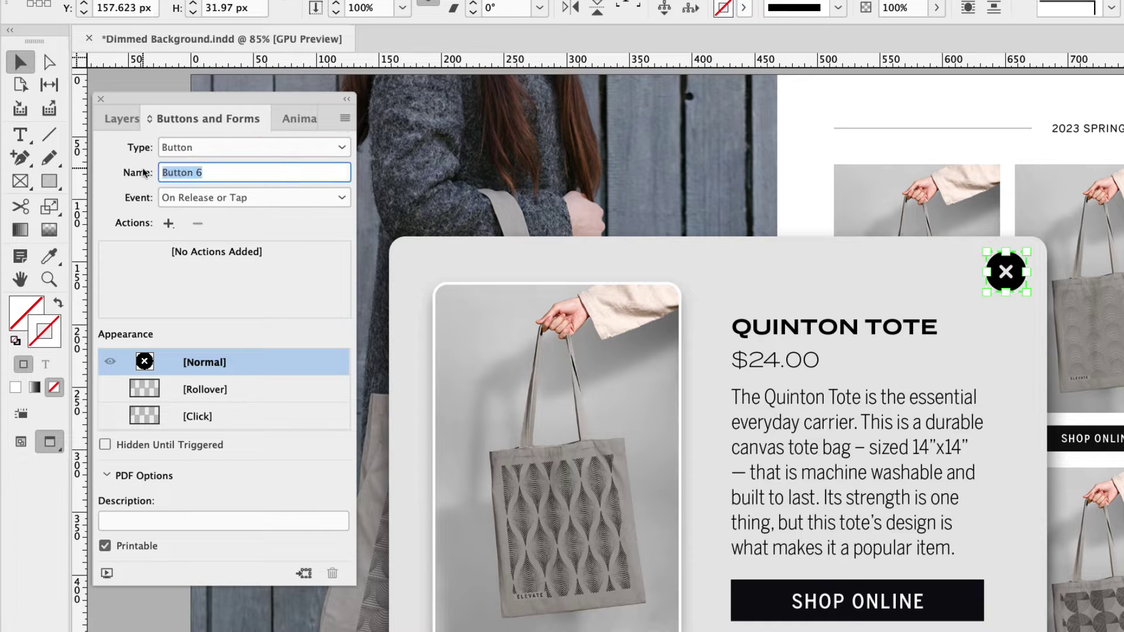
text(Close Window 1)
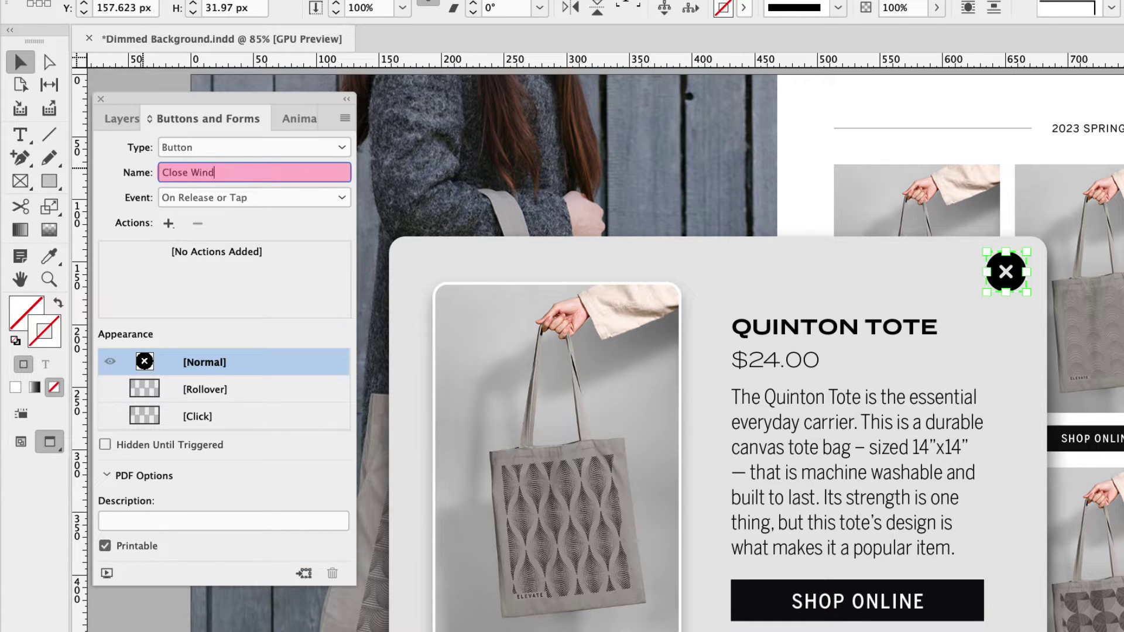
- Add an Animation action that plays Product info in reverse
click(170, 224)
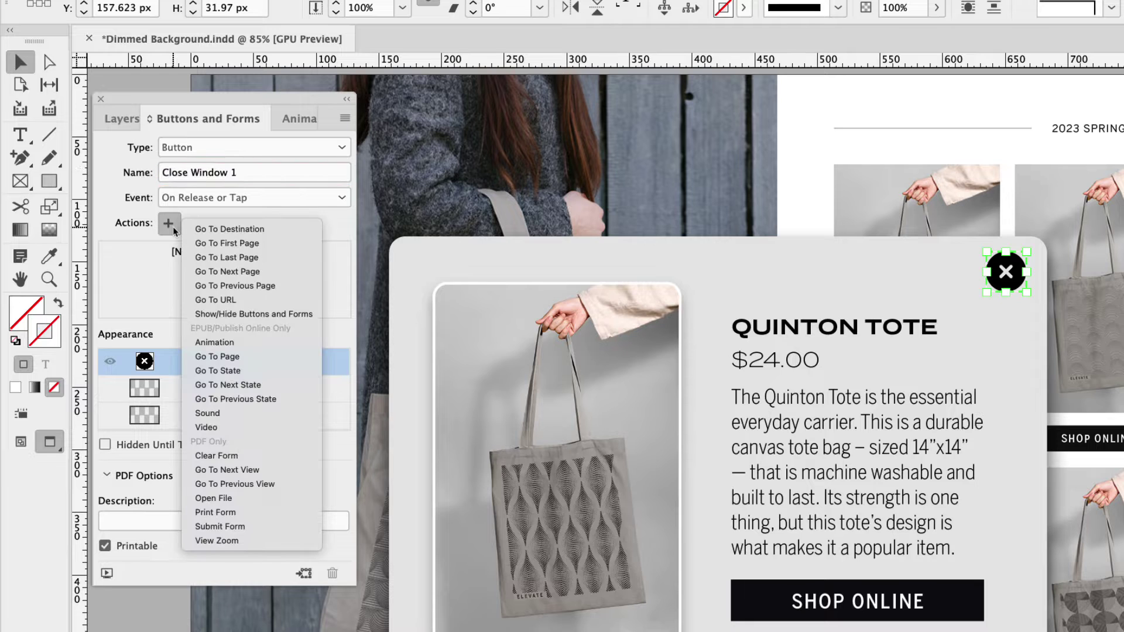
click(242, 342)
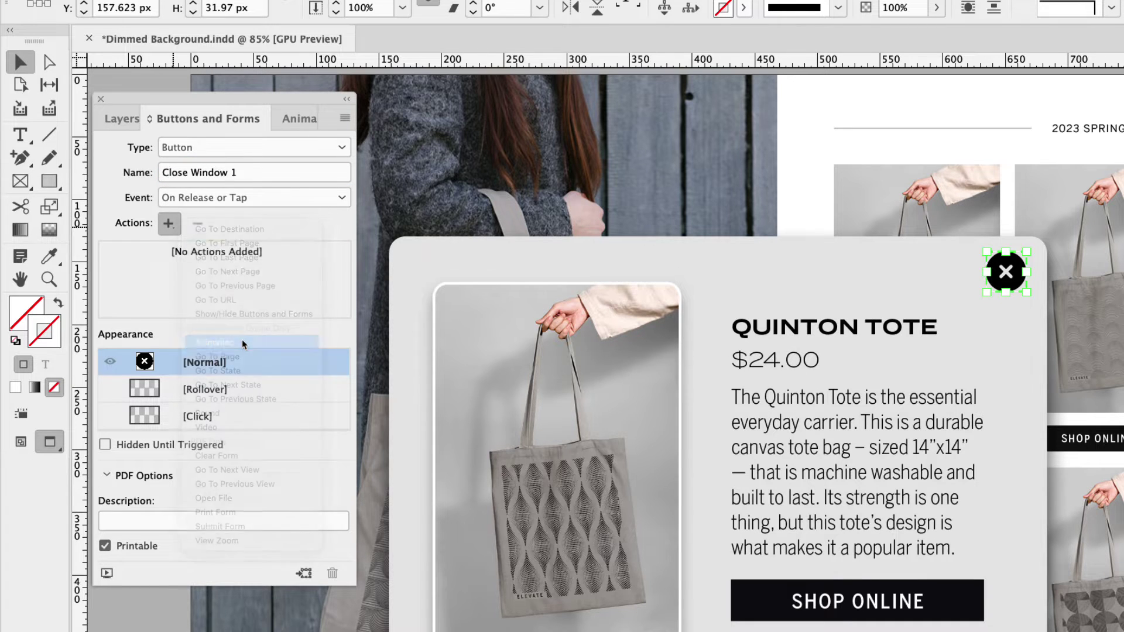
click(213, 335)
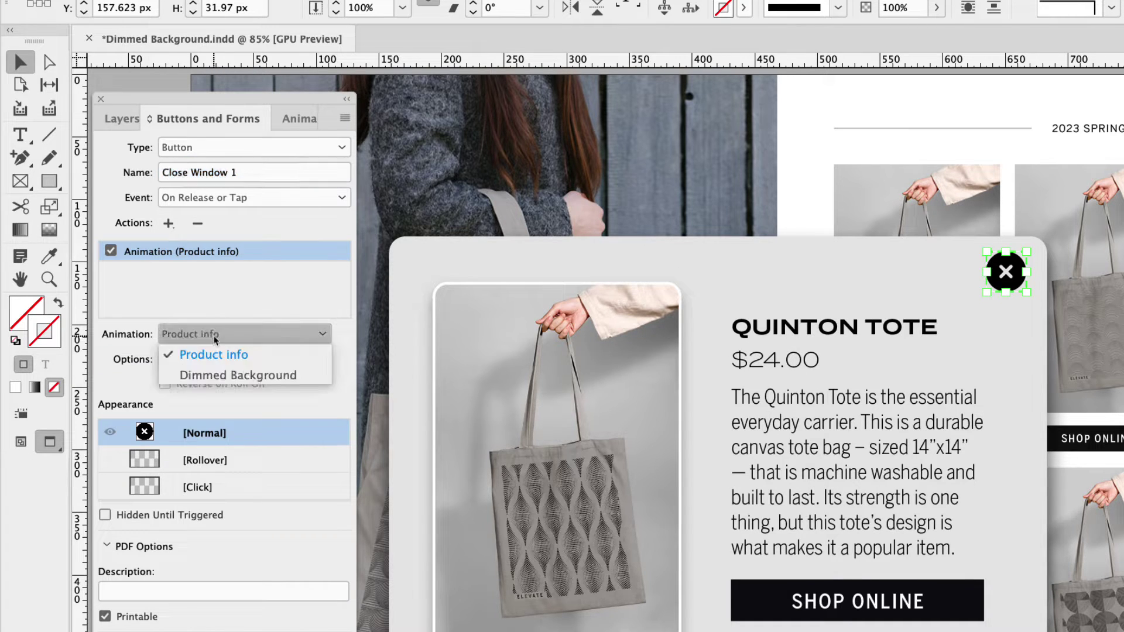
click(220, 357)
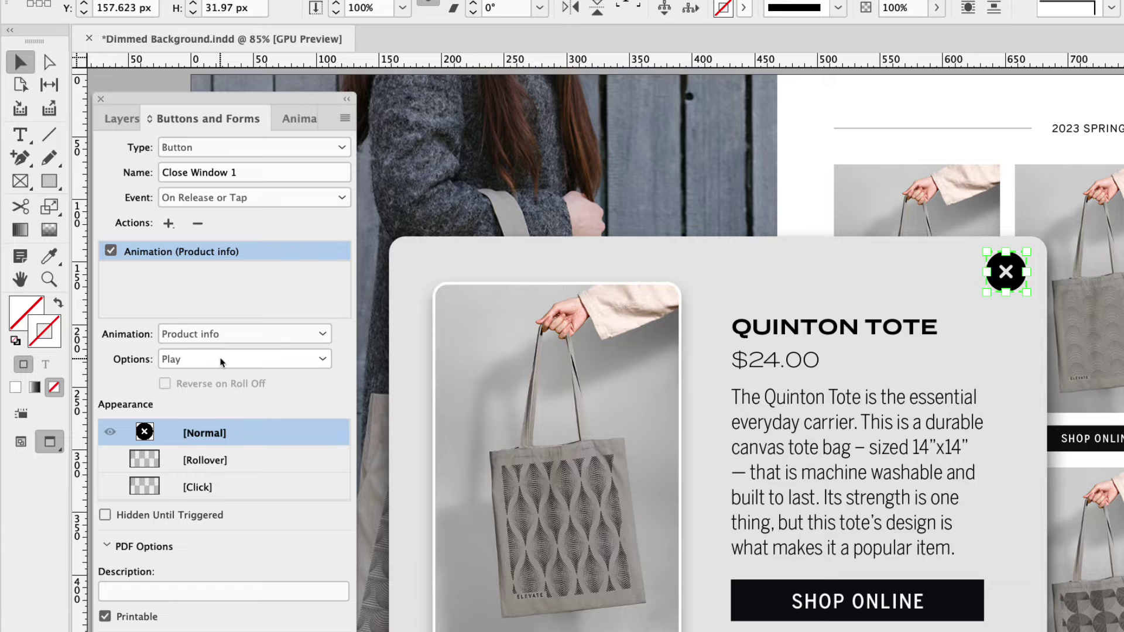
click(223, 361)
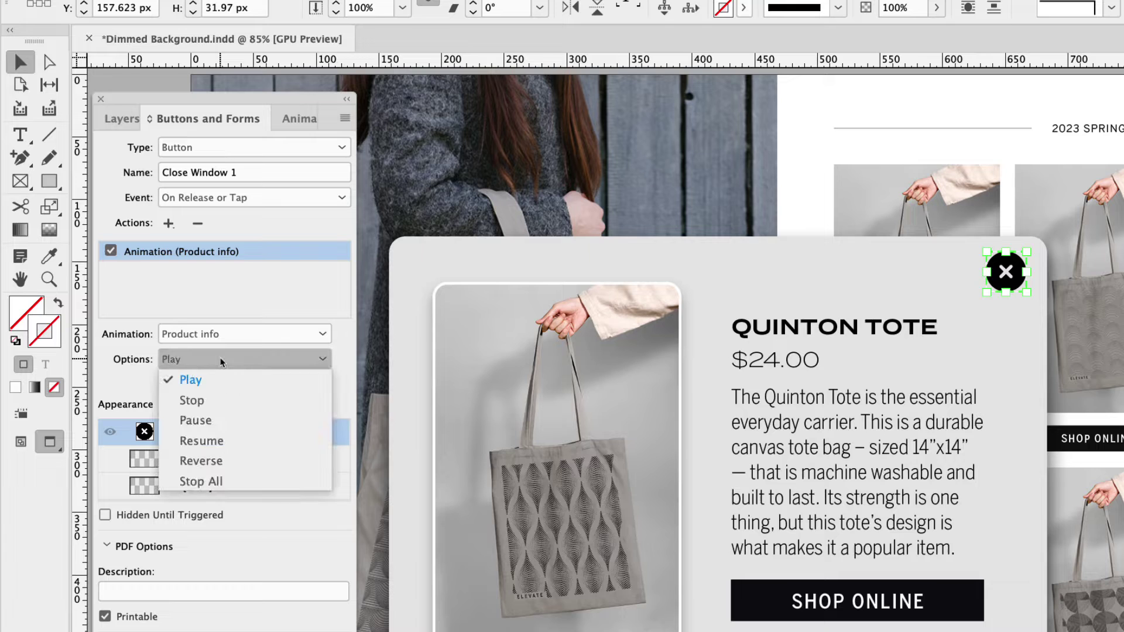
click(222, 461)
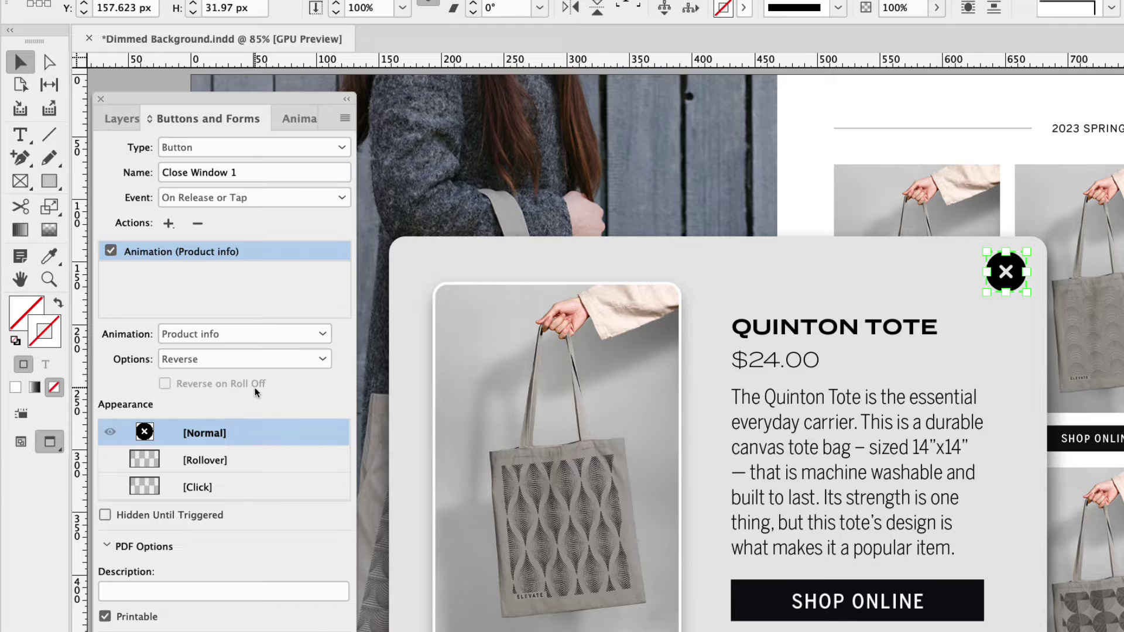
- Add a second Animation action that plays Dimmed Background in reverse
click(169, 225)
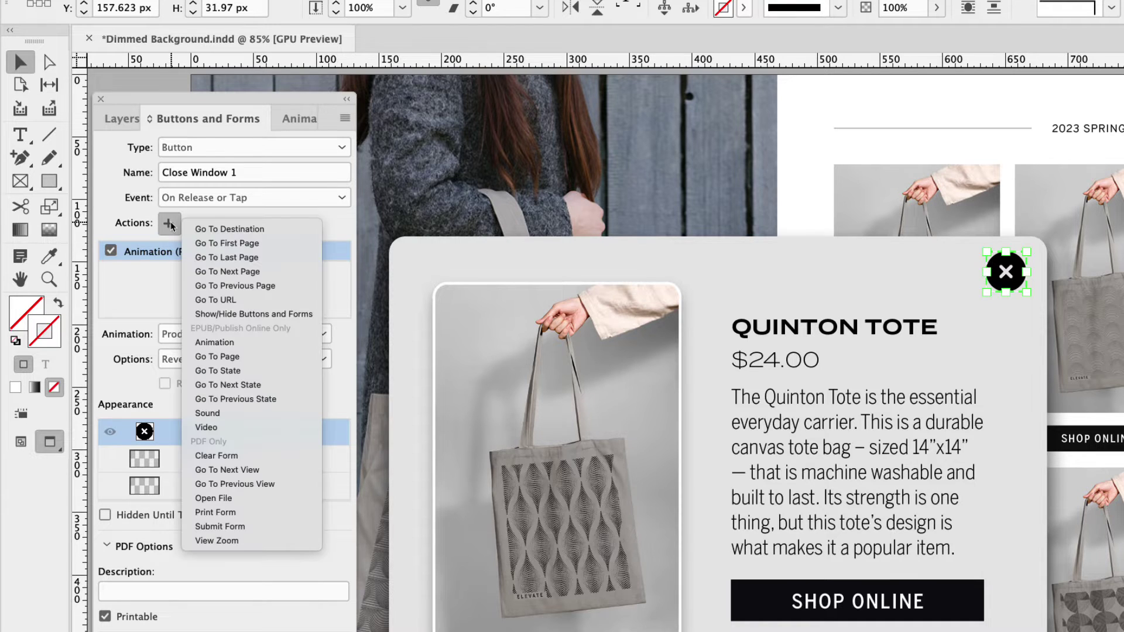
click(233, 342)
click(213, 336)
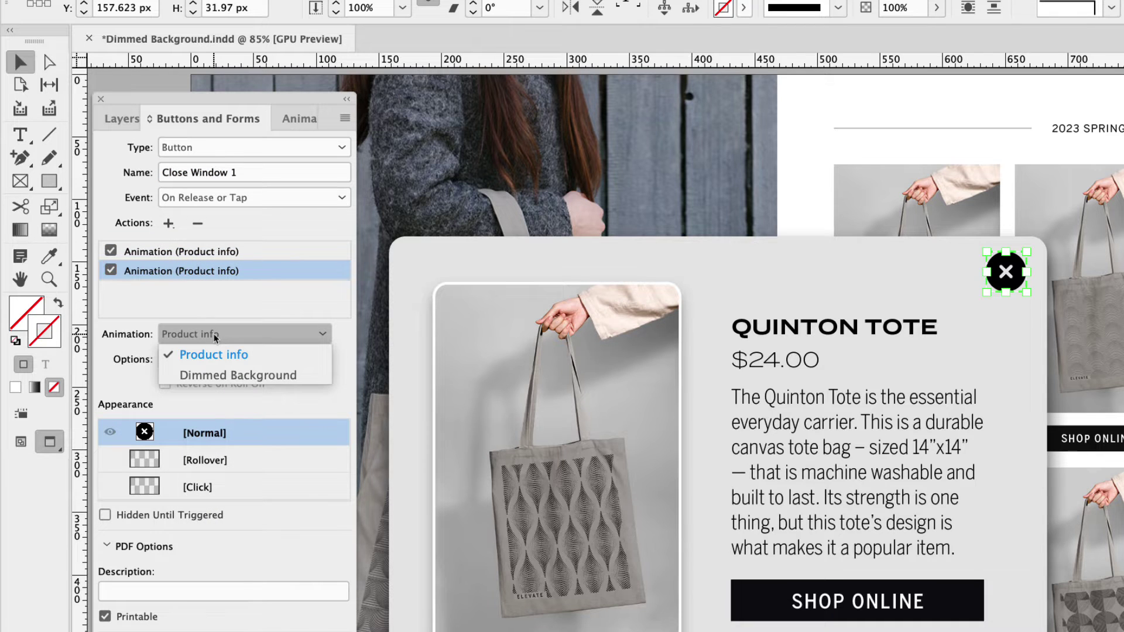
click(234, 375)
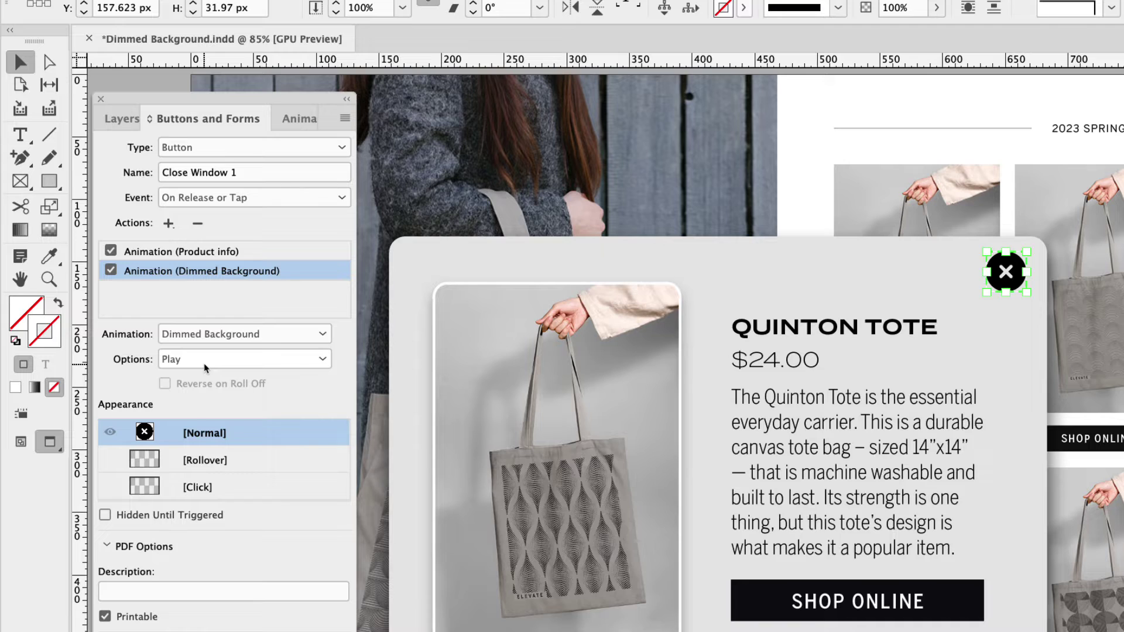
click(206, 368)
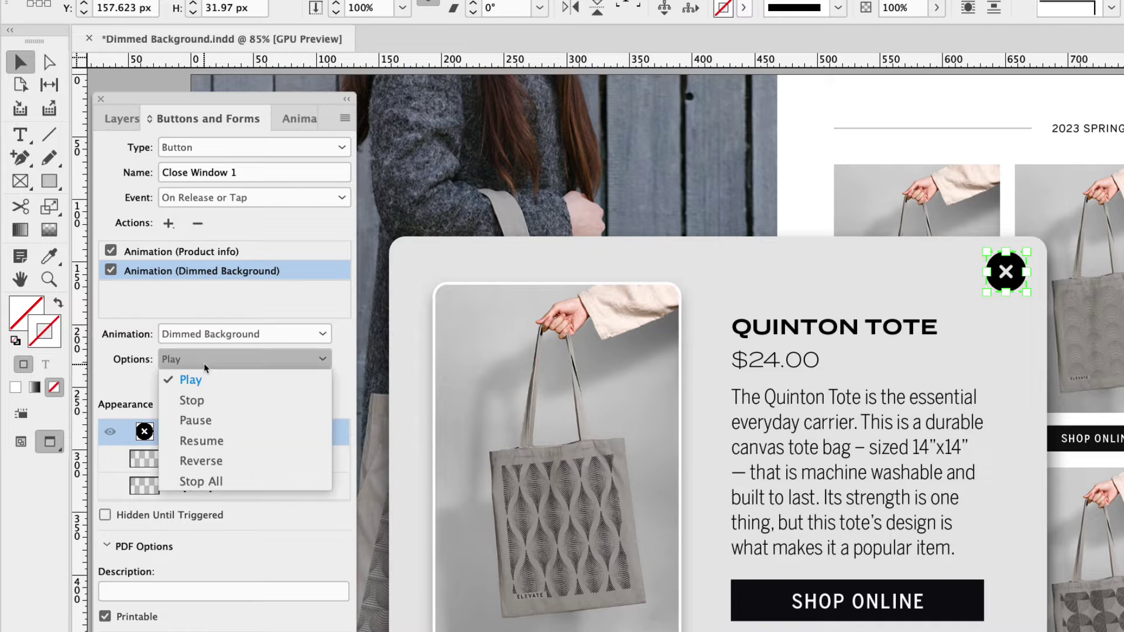
click(216, 463)
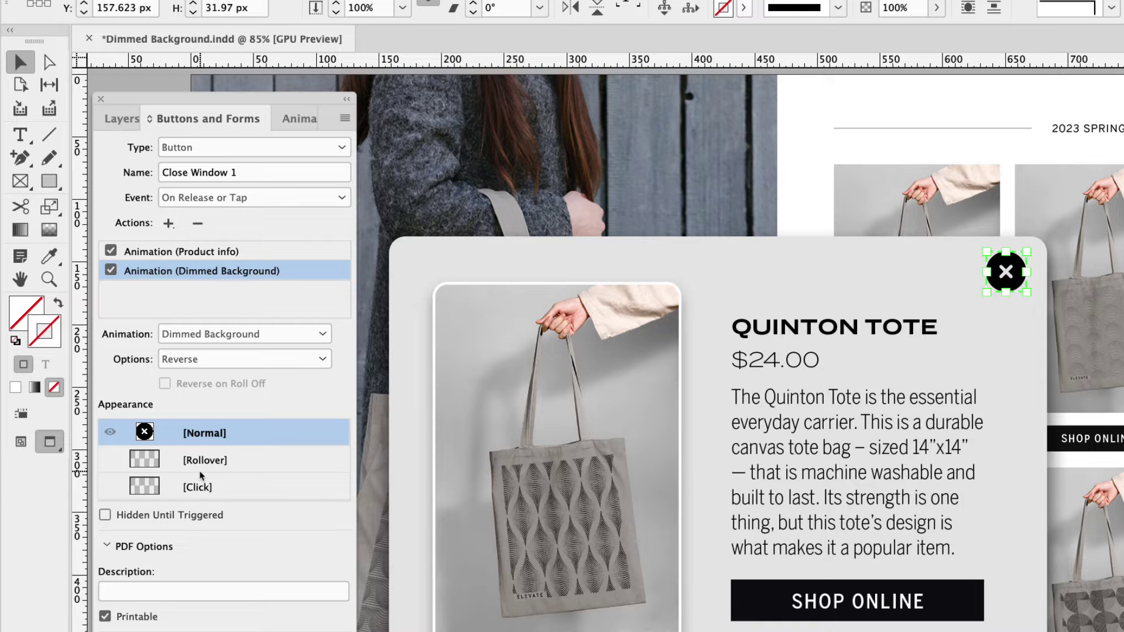
click(124, 120)
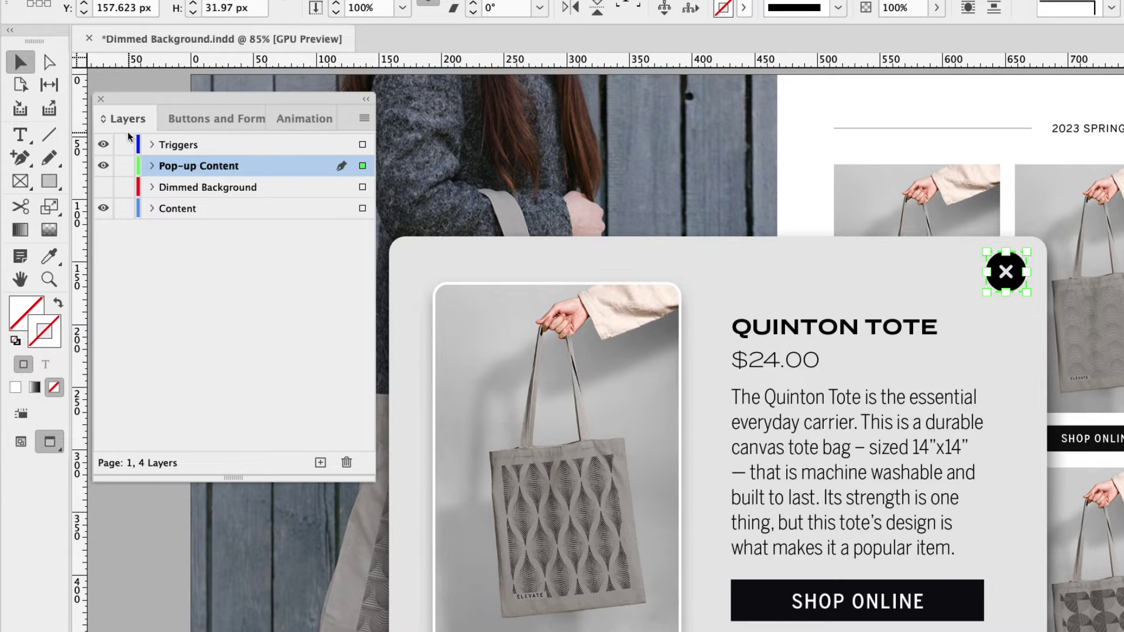
- Hide the Pop-up Content layer and select the SHOP ONLINE button
click(105, 168)
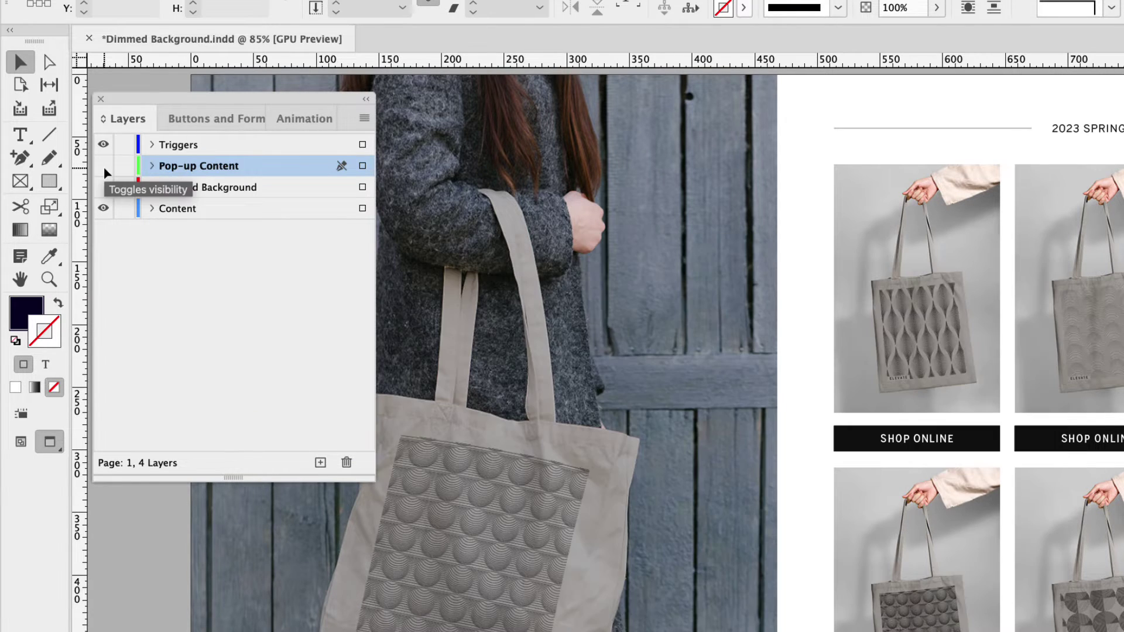
click(484, 447)
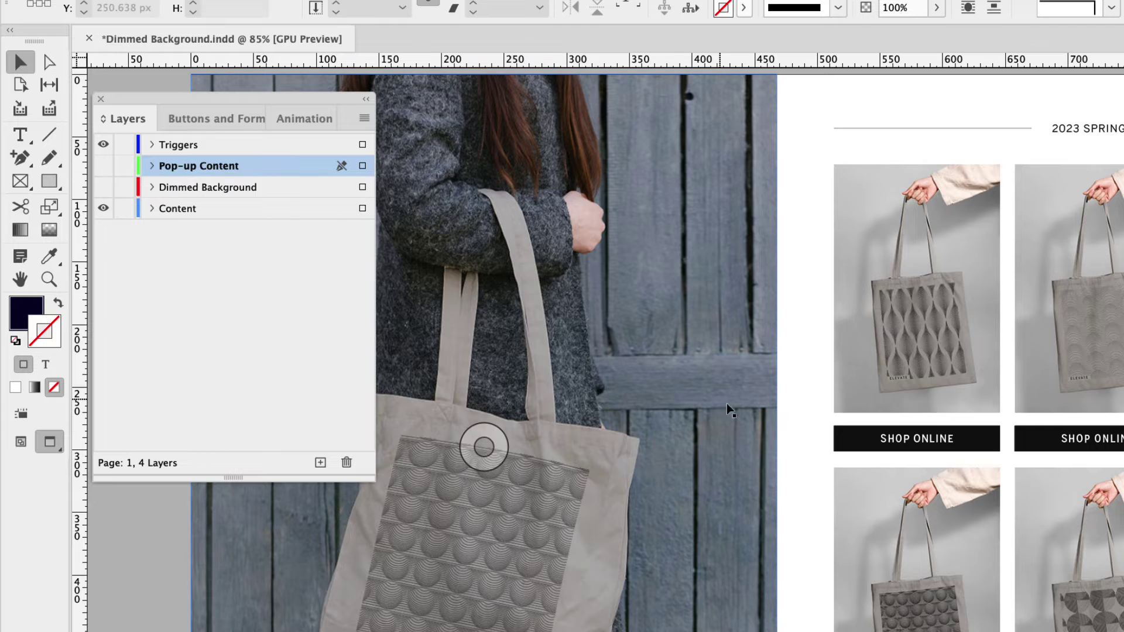
click(831, 444)
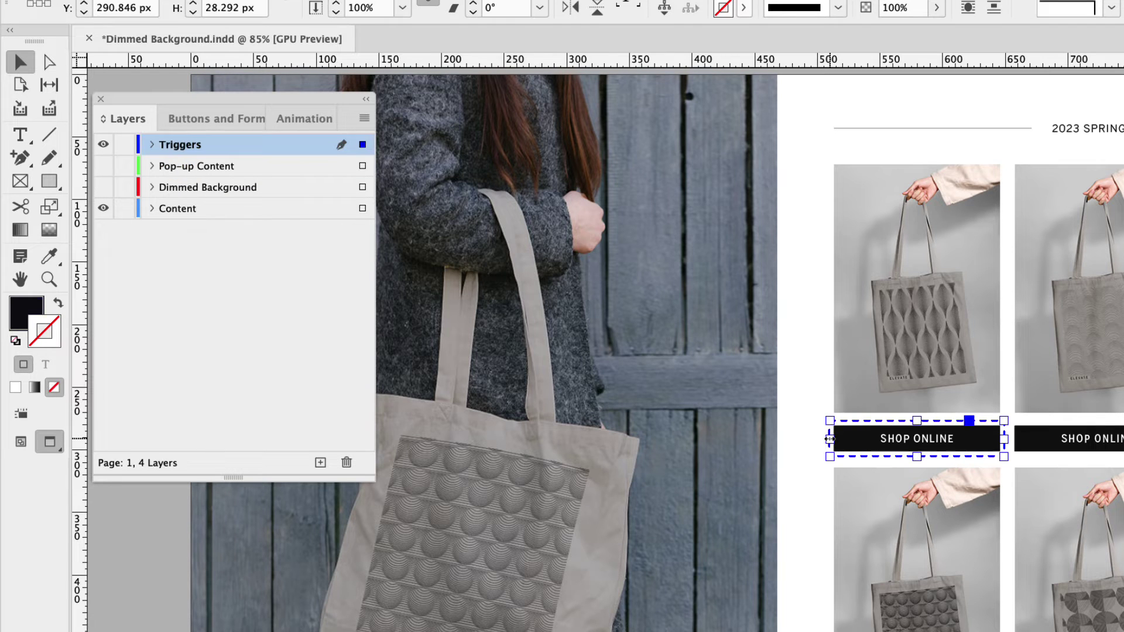
- Add a Show/Hide Buttons and Forms action to SHOP ONLINE that shows Close Window 1
click(185, 122)
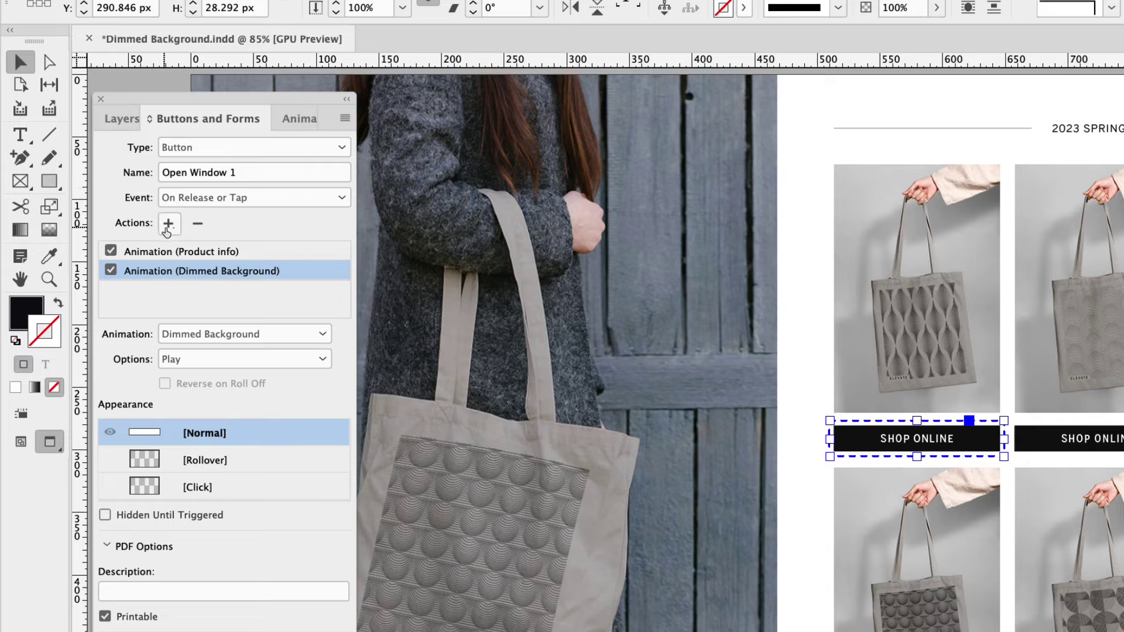
click(169, 224)
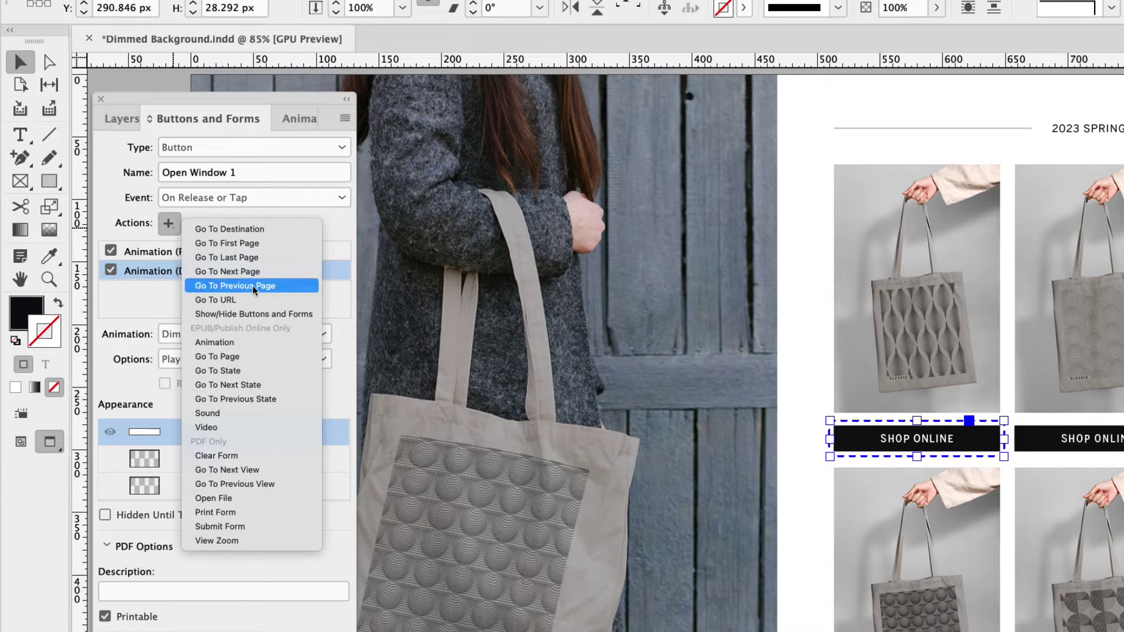
click(268, 313)
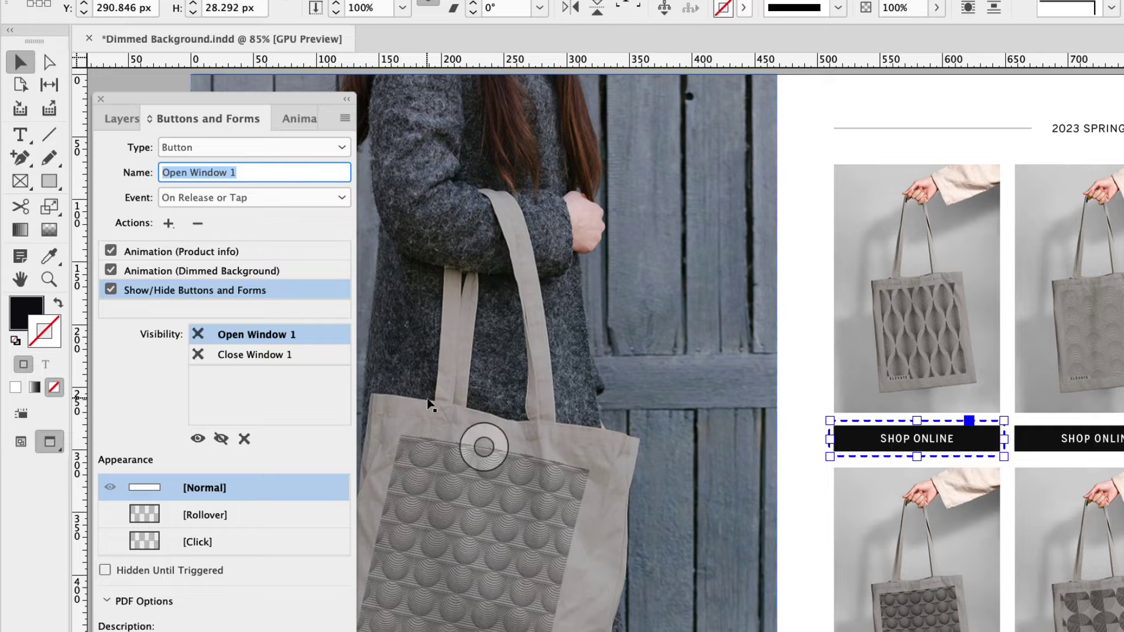
click(199, 355)
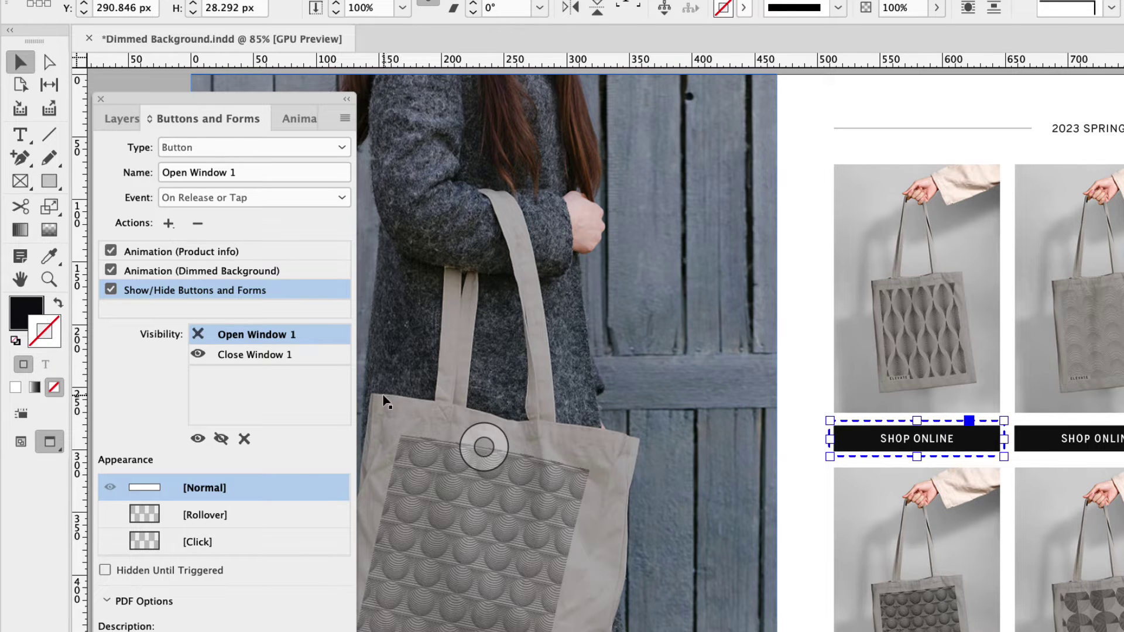
click(124, 119)
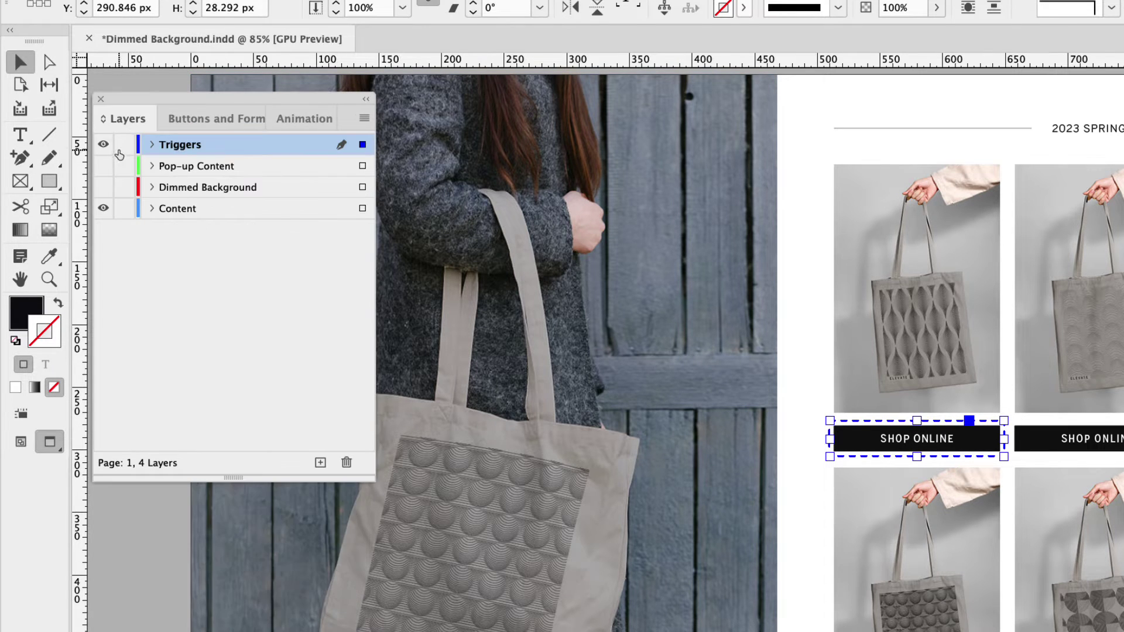
- Show Pop-up Content and give the close button a Show/Hide action hiding Close Window 1
click(103, 166)
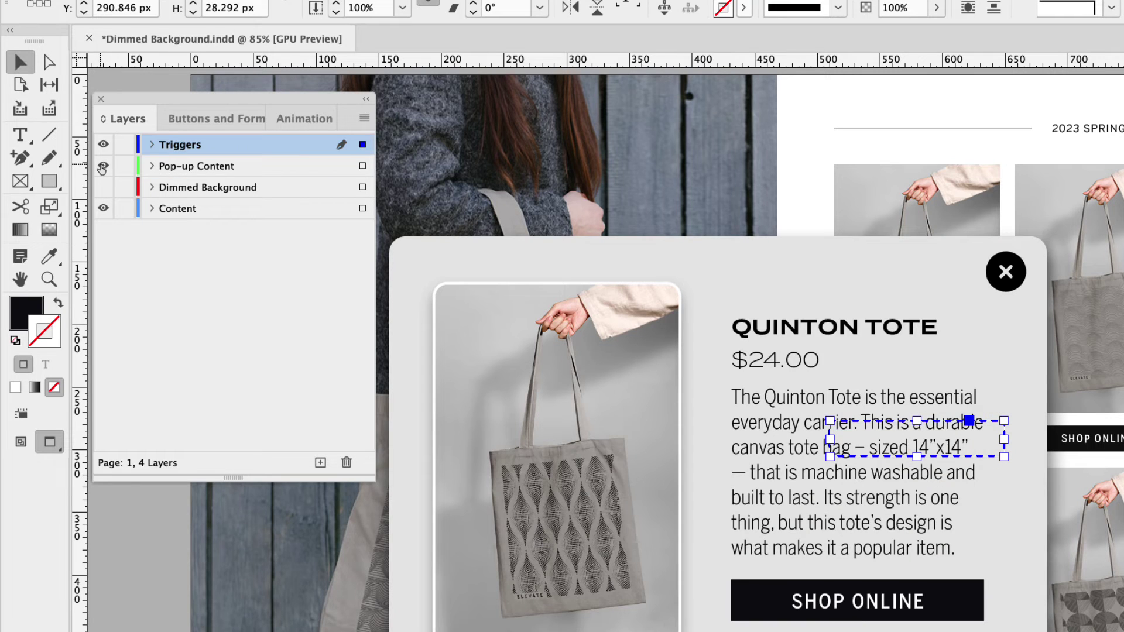
click(1012, 276)
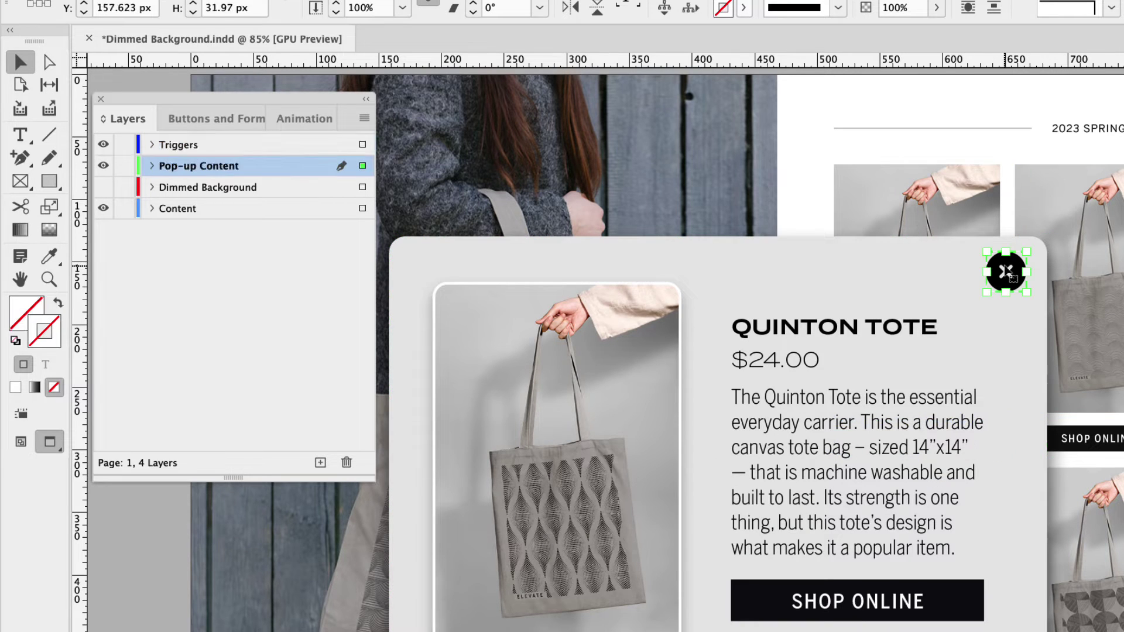
click(240, 123)
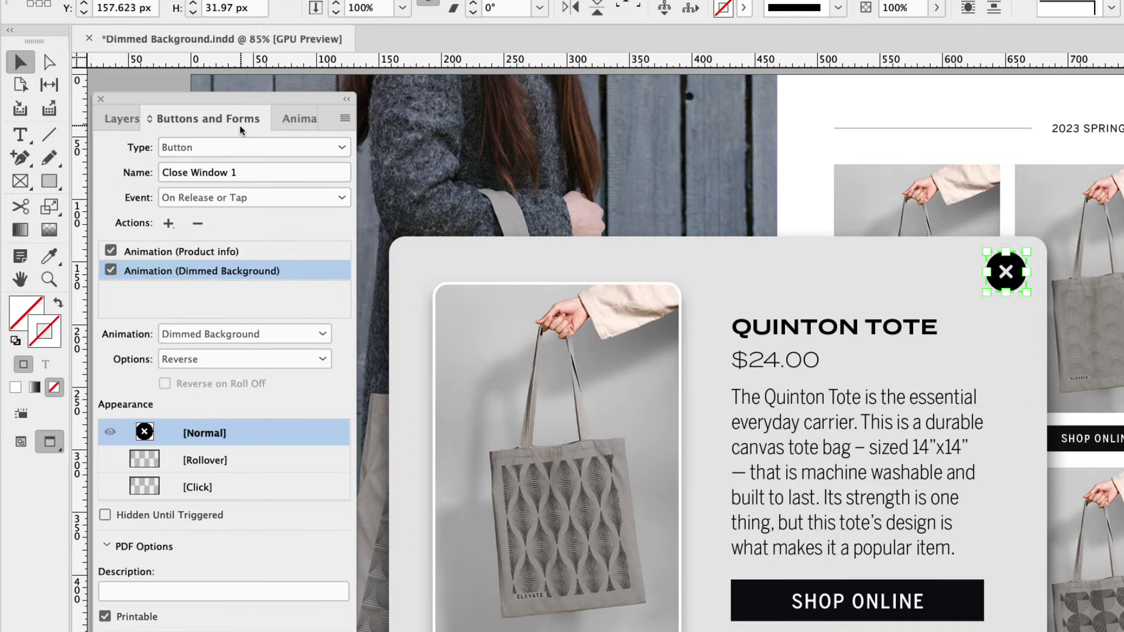
click(169, 223)
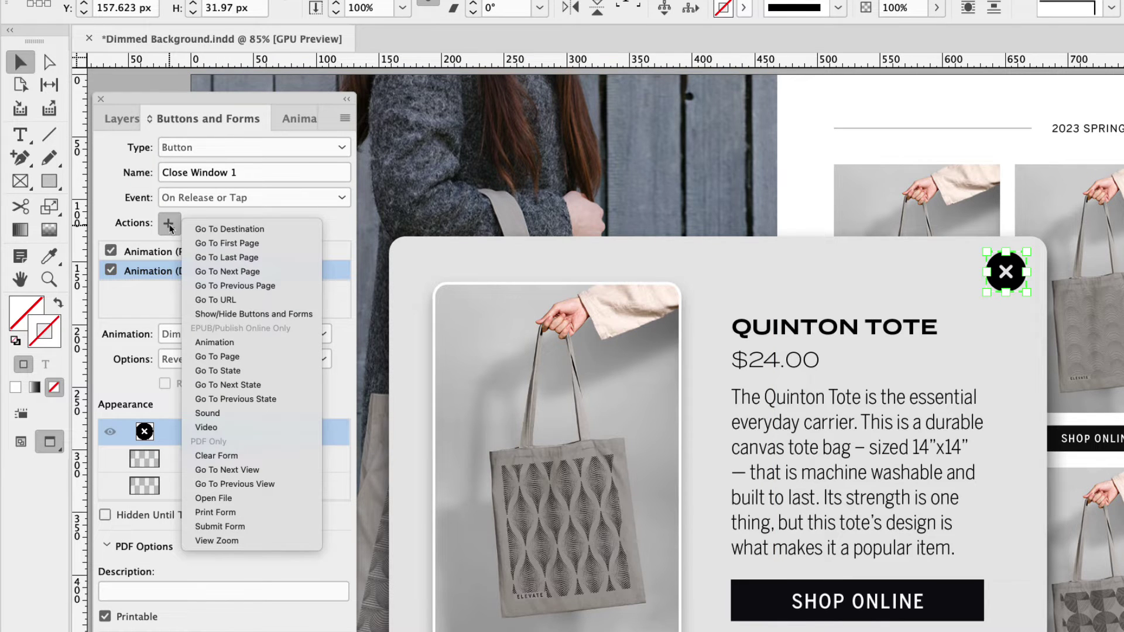
click(297, 315)
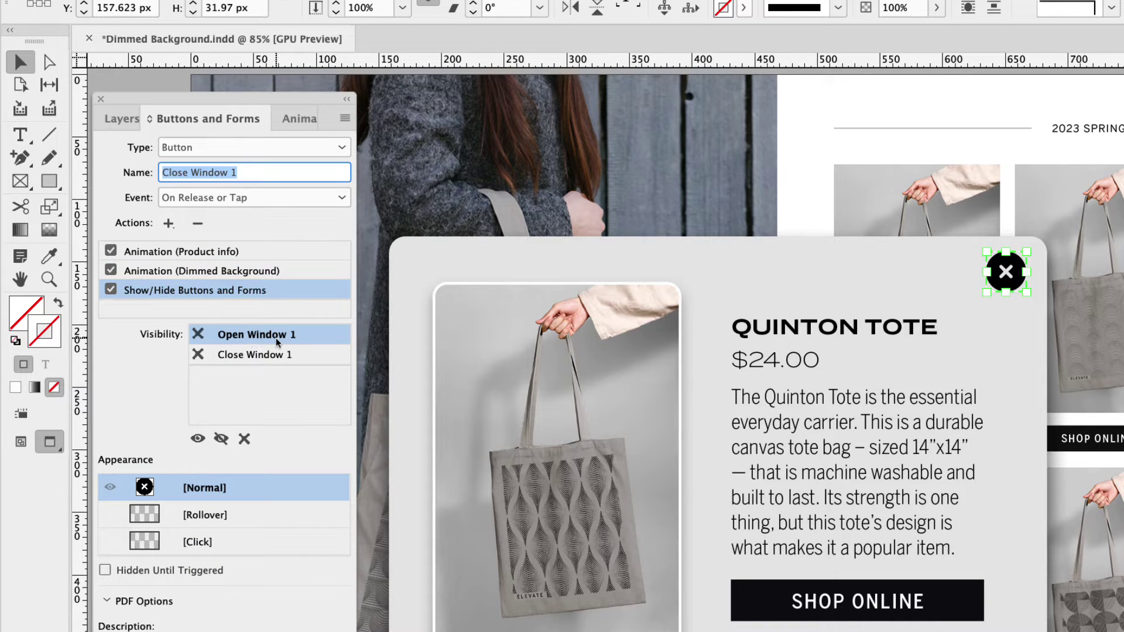
click(199, 357)
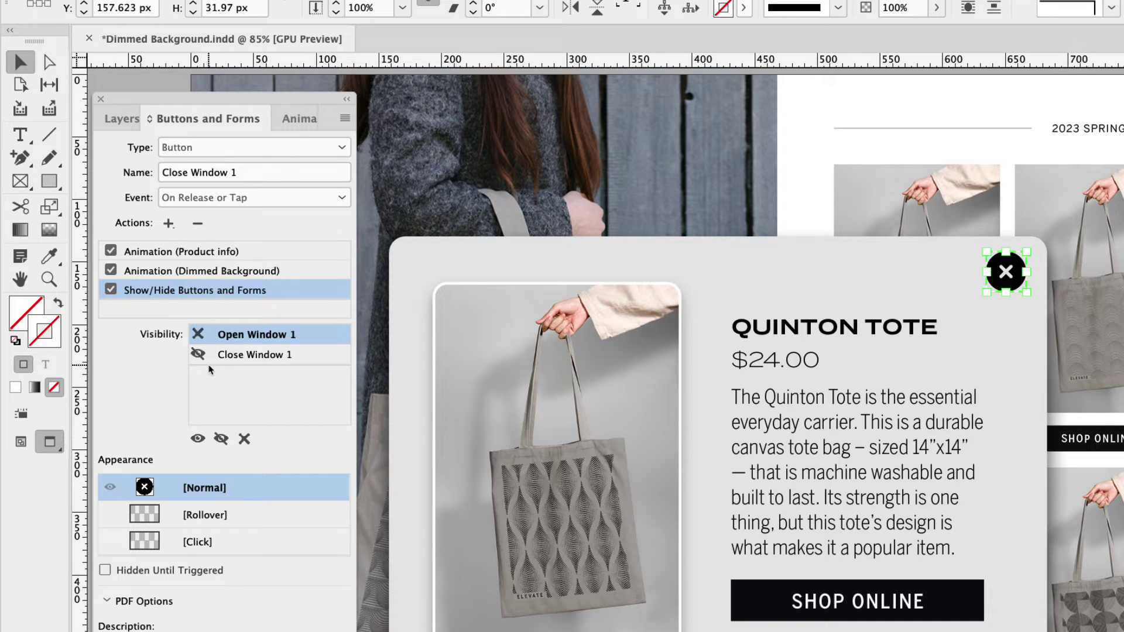
- Make the Dimmed Background layer visible and preview the spread's interactivity
click(128, 121)
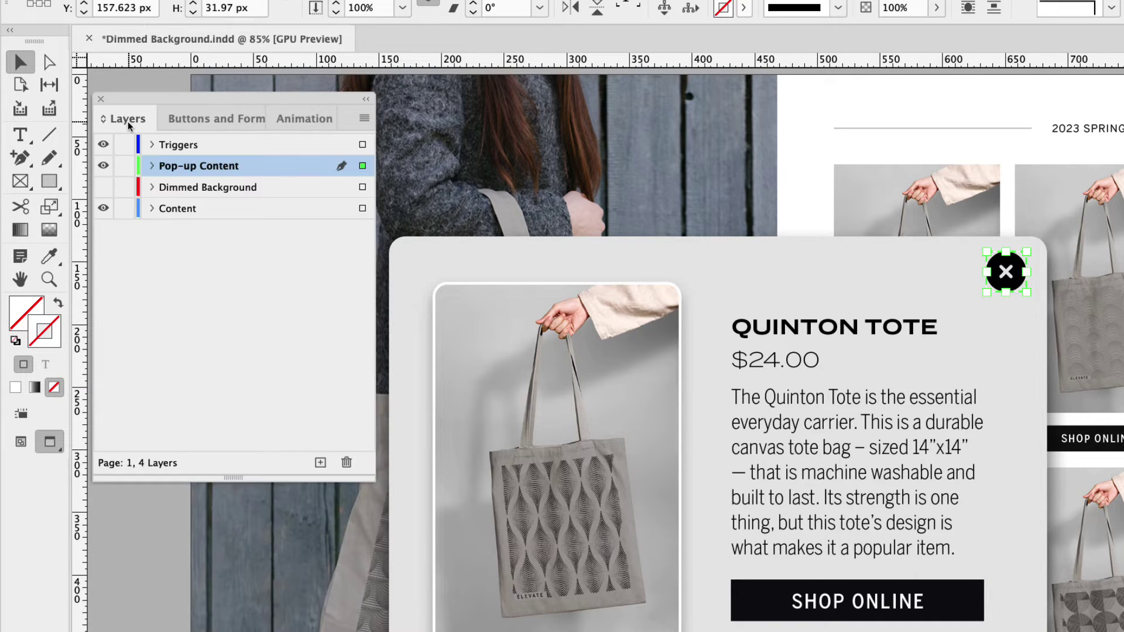
click(103, 188)
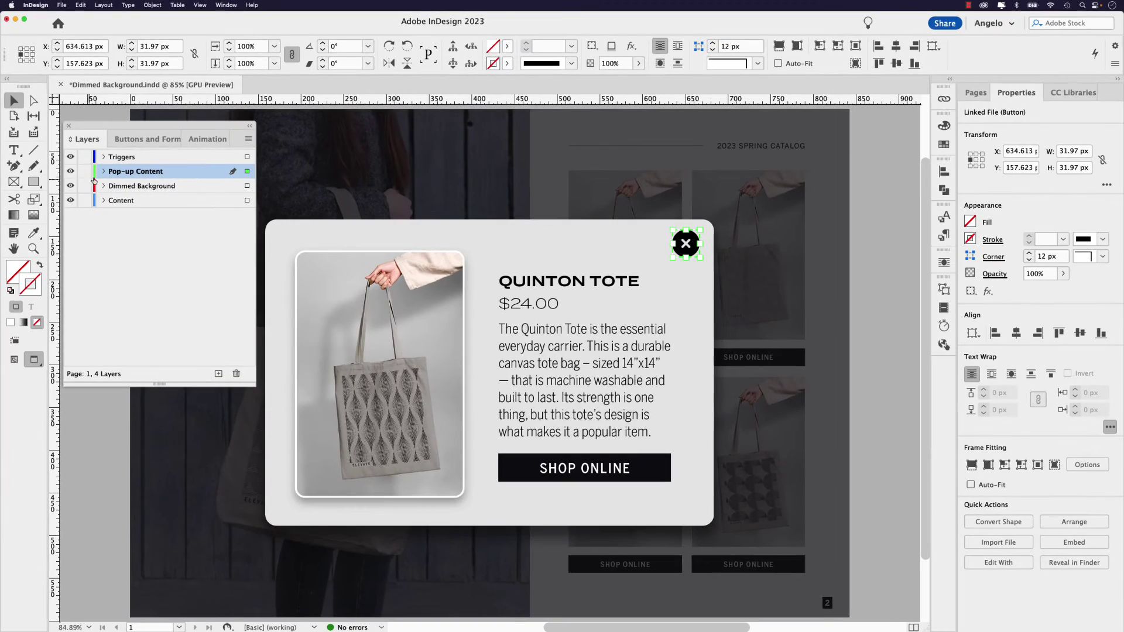
click(150, 141)
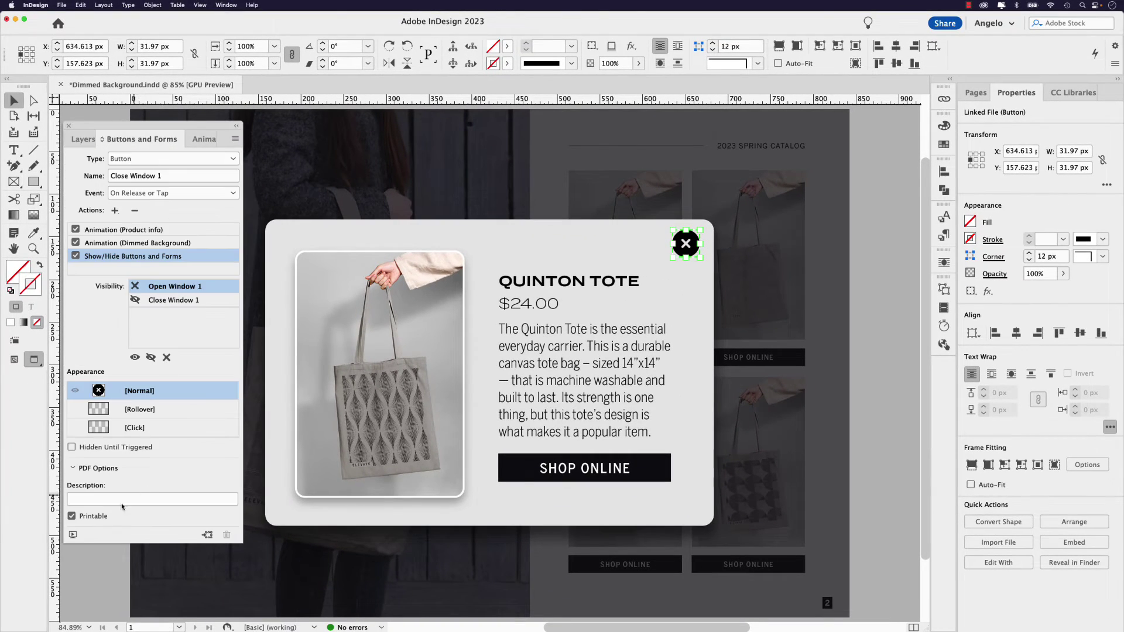
click(78, 535)
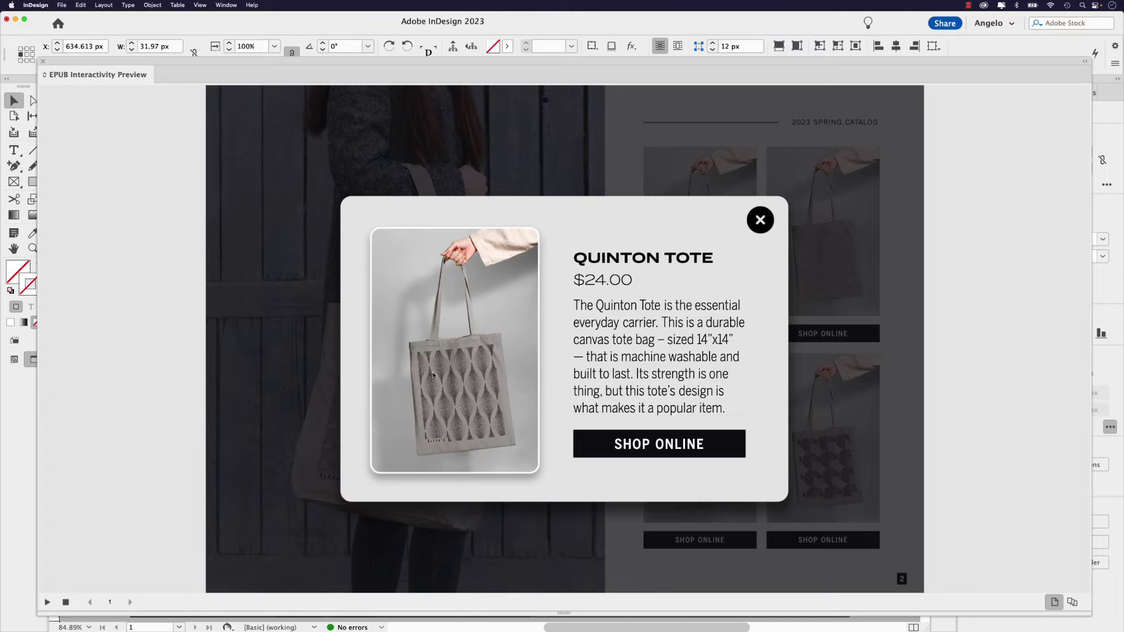
- Close and reopen the Quinton Tote pop-up twice in the preview, then exit the preview
click(750, 221)
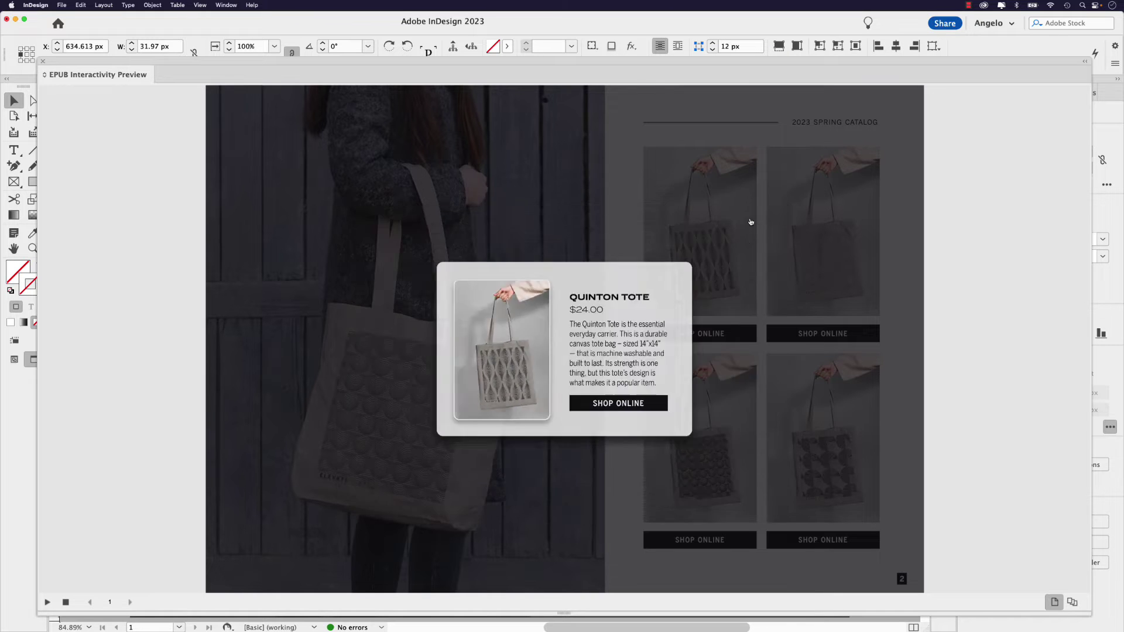
click(704, 332)
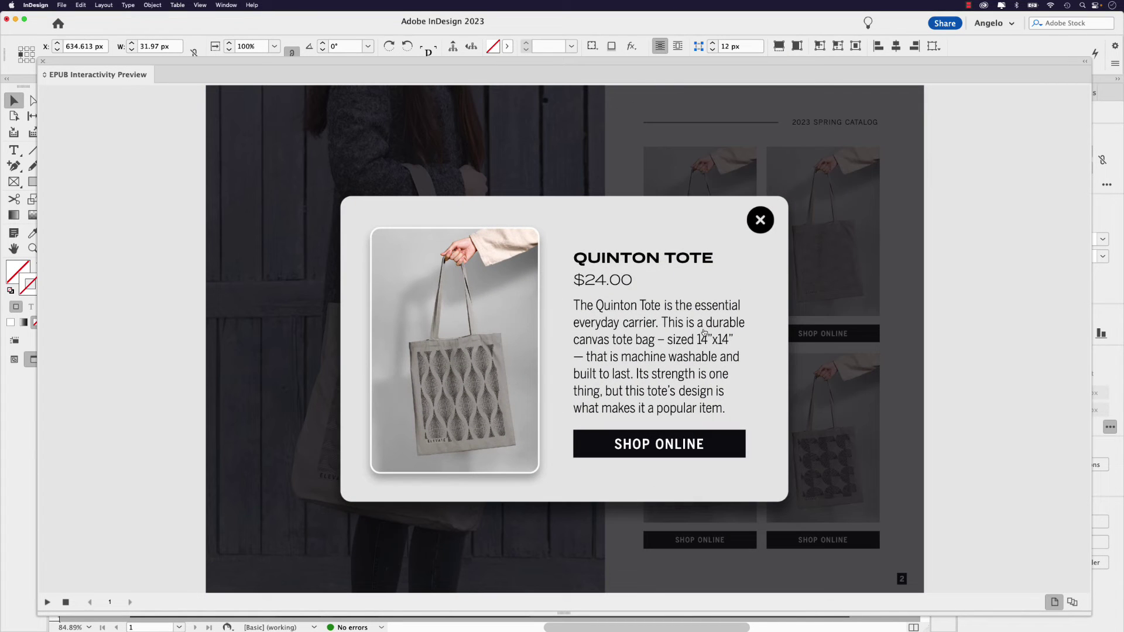
click(758, 228)
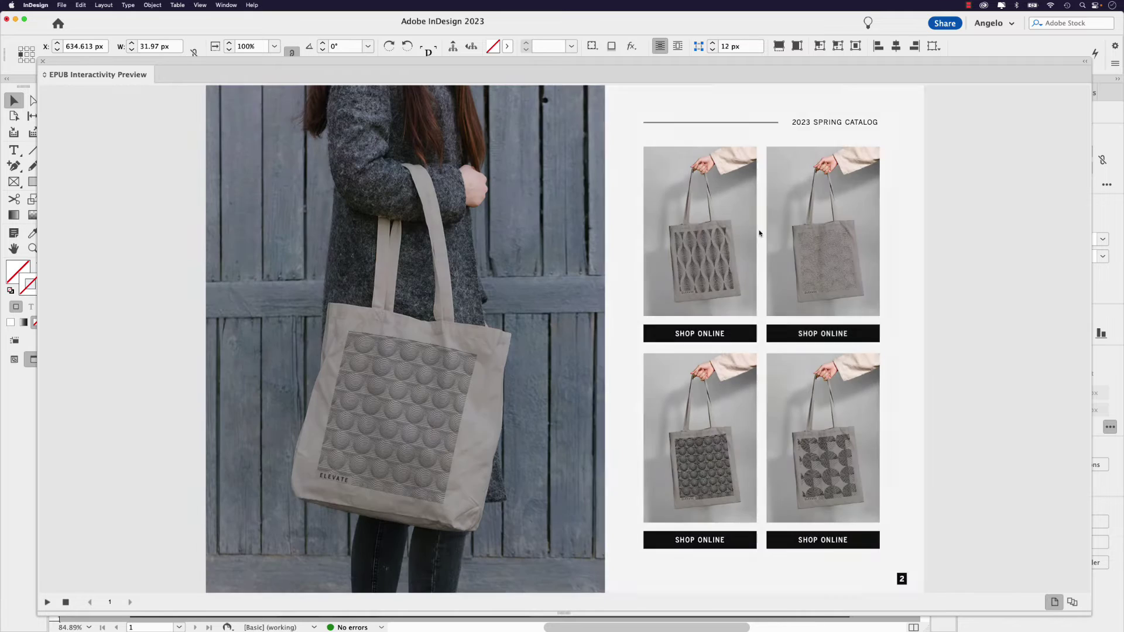
click(729, 338)
click(760, 225)
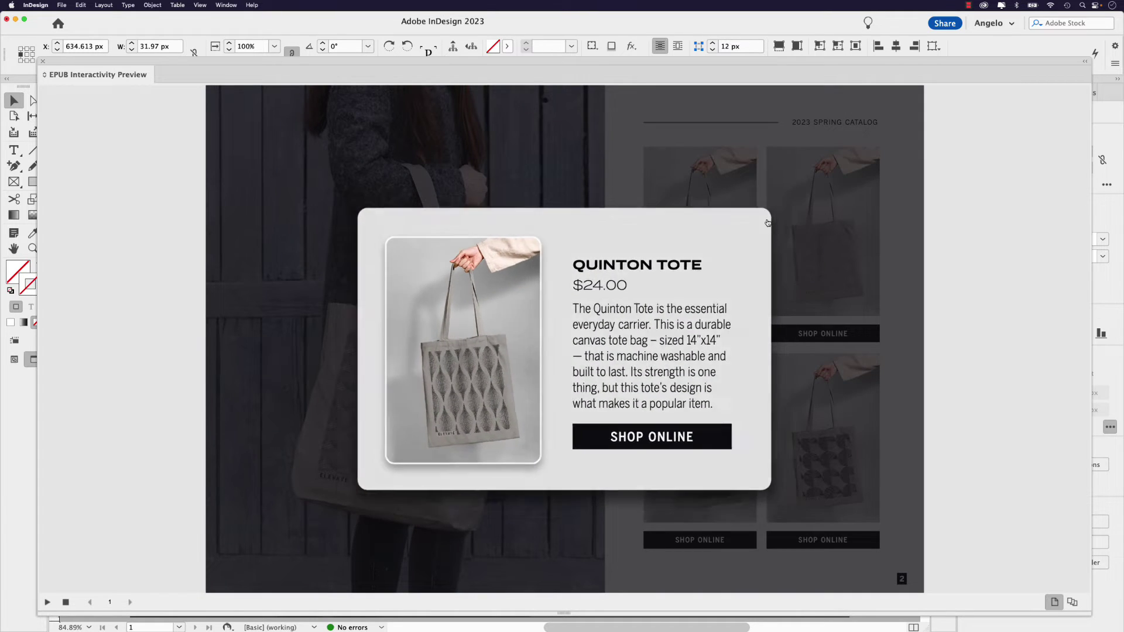
click(43, 61)
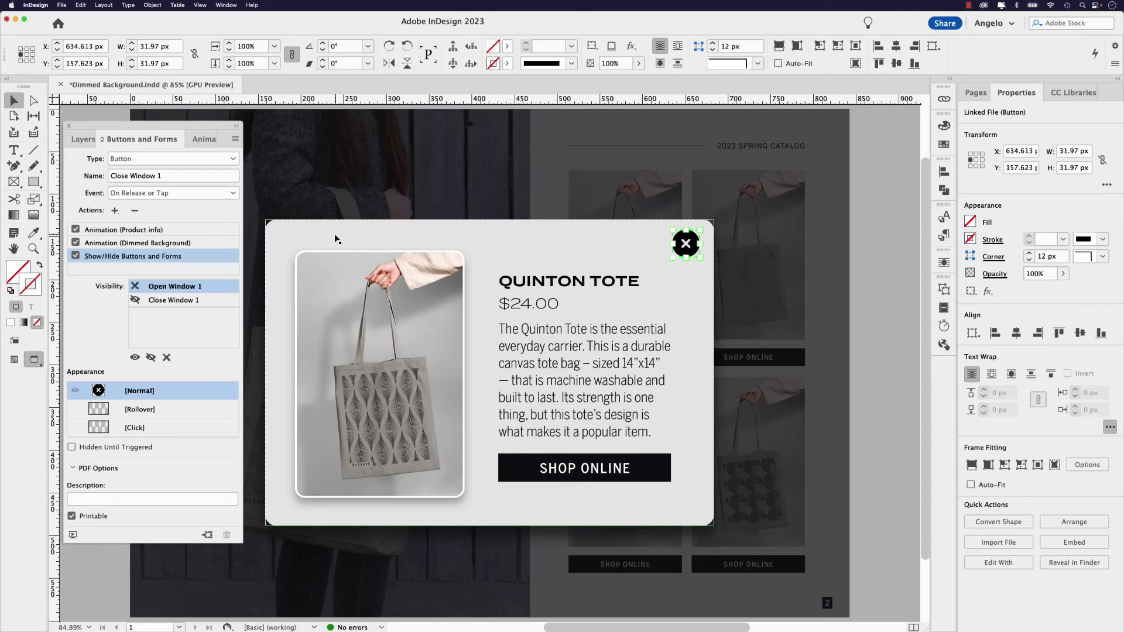
- Uncheck On Page Load in the Product info pop-up group's animation events
click(315, 233)
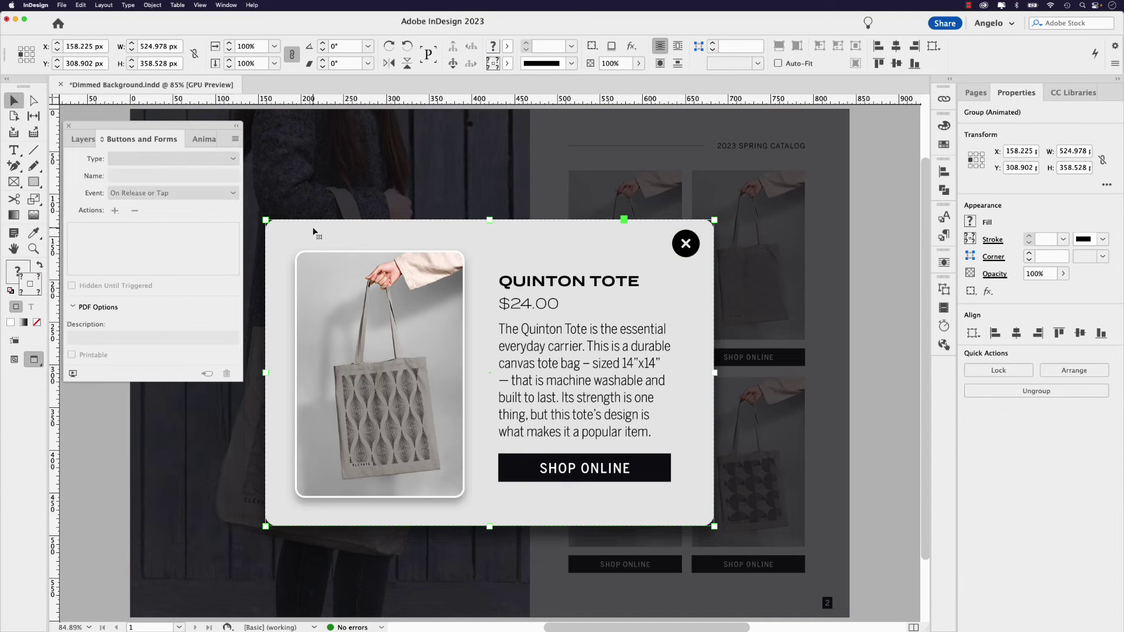
click(204, 139)
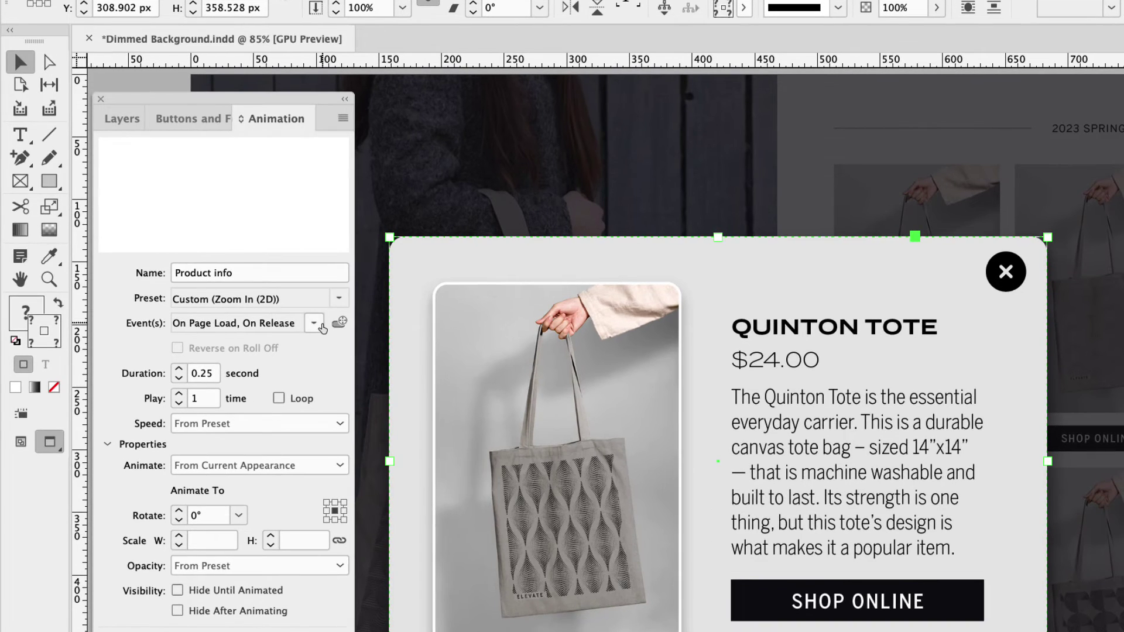
click(315, 325)
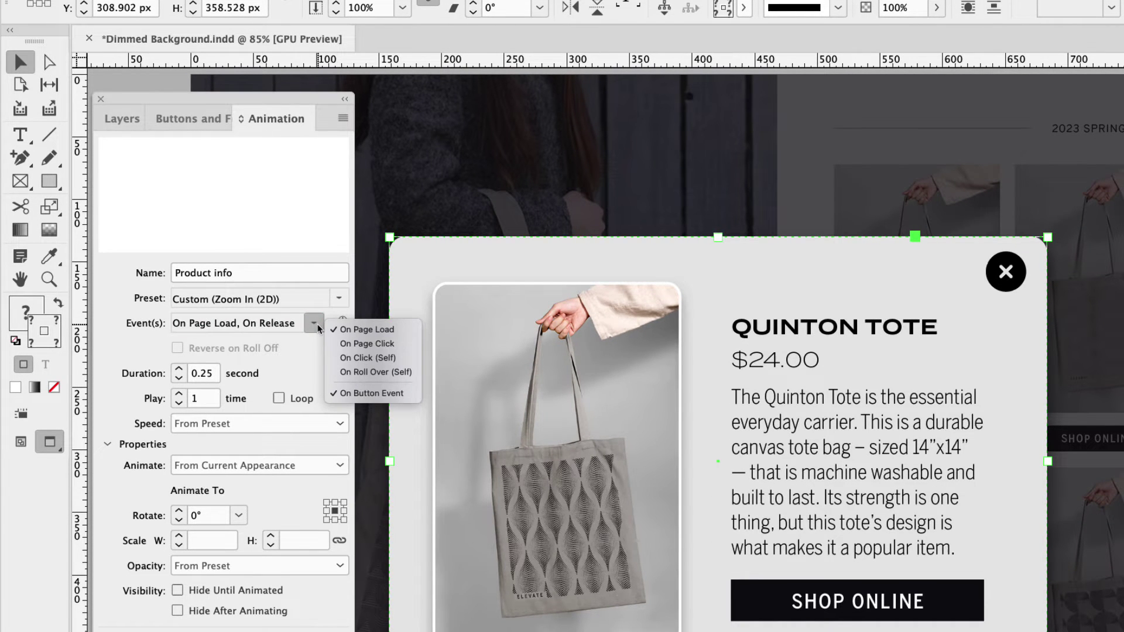
click(394, 333)
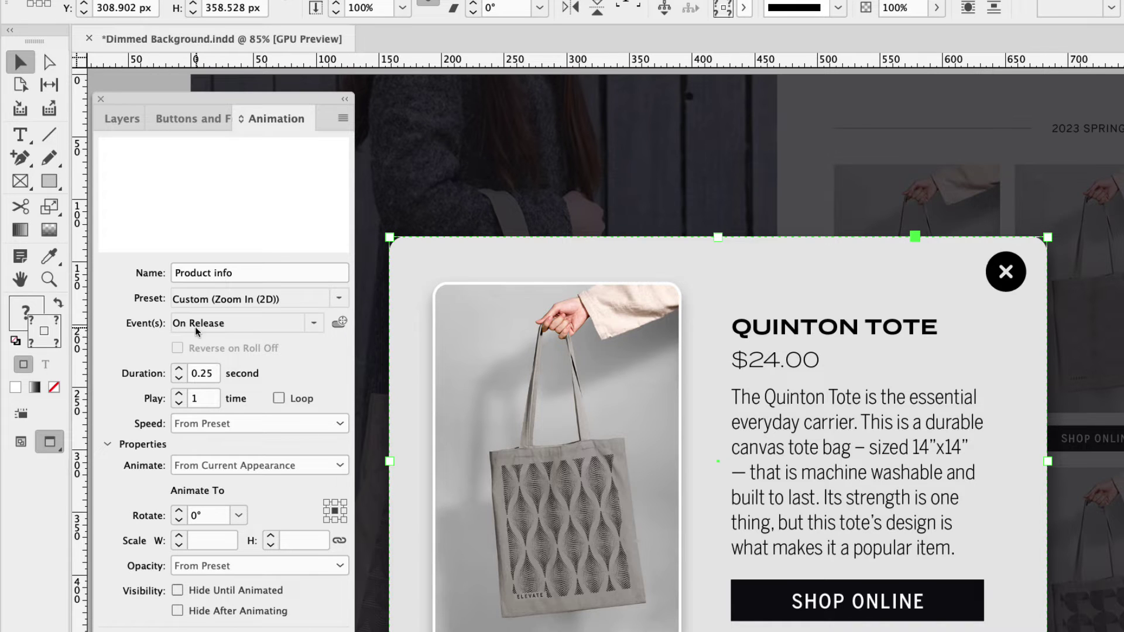
- Uncheck On Page Load for the dimmed background rectangle's animation and preview the spread
click(531, 193)
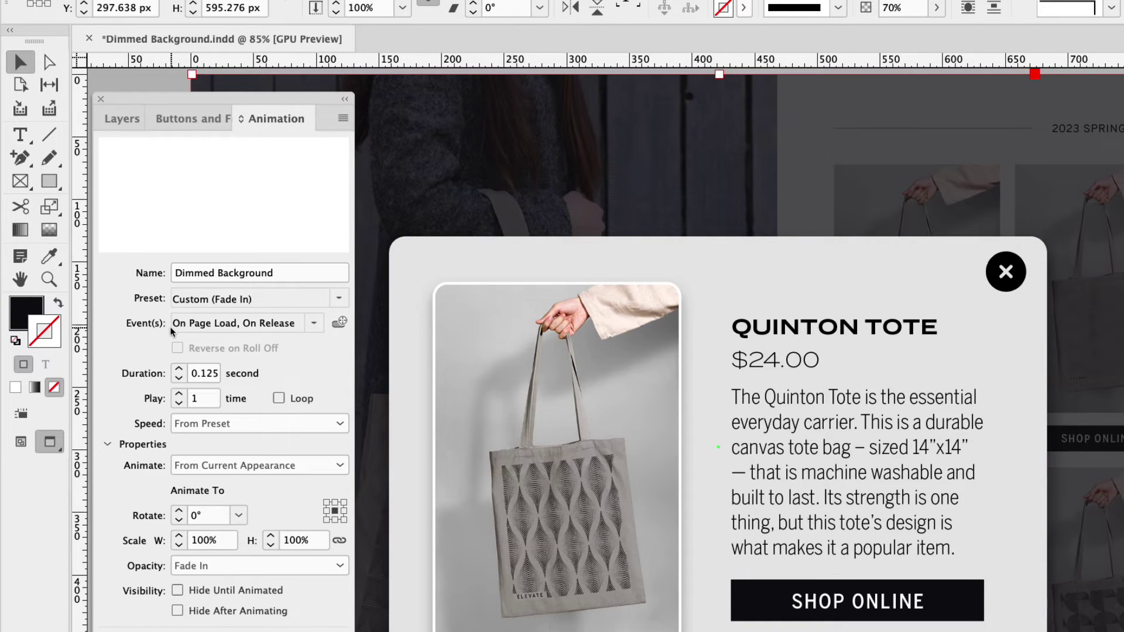
click(314, 326)
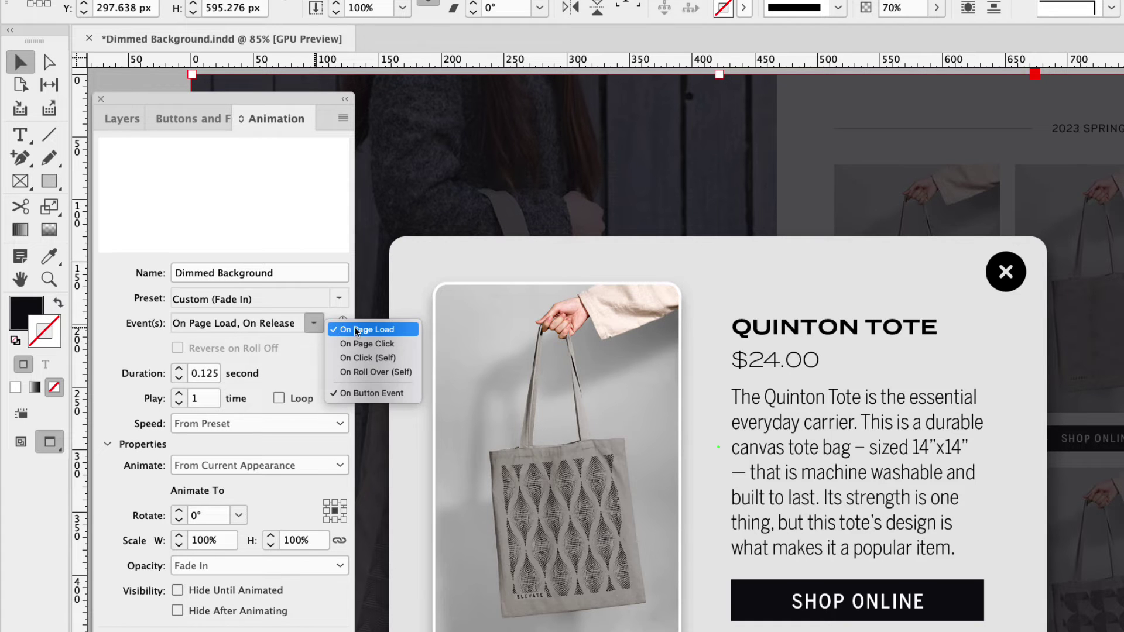
click(401, 329)
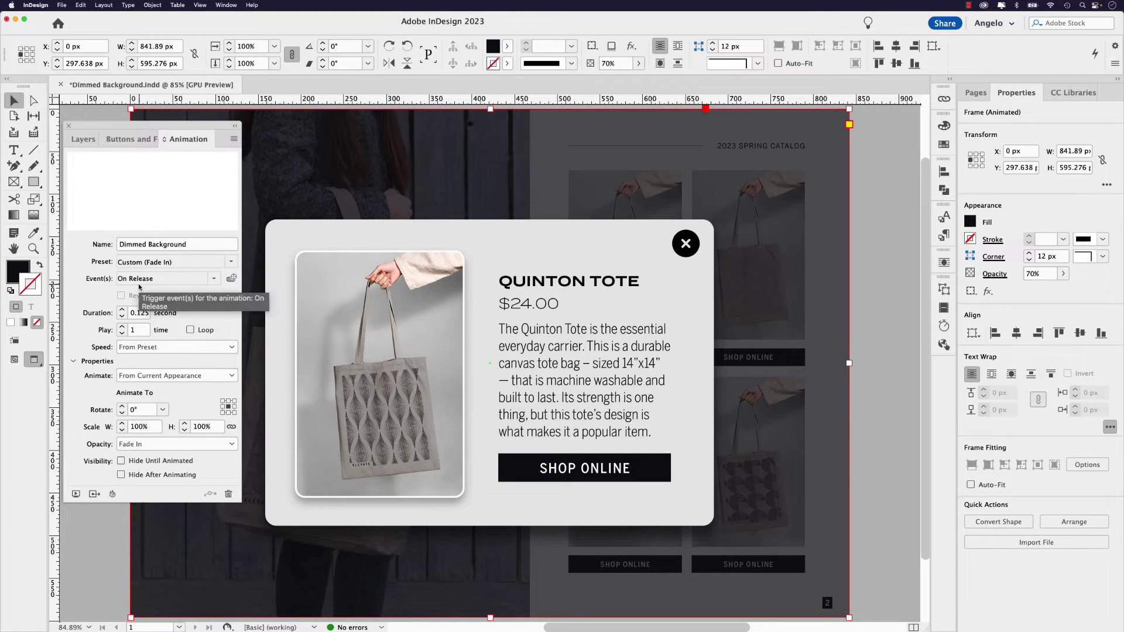
click(77, 494)
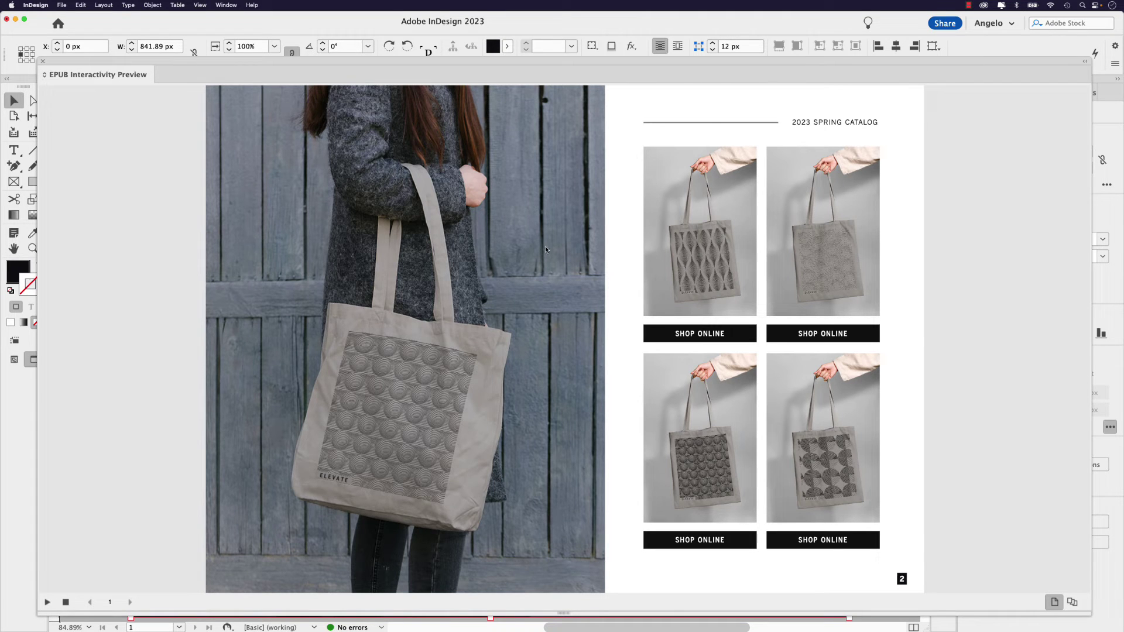
- Open the first product's pop-up, dismiss it with its X, and exit the preview
click(732, 338)
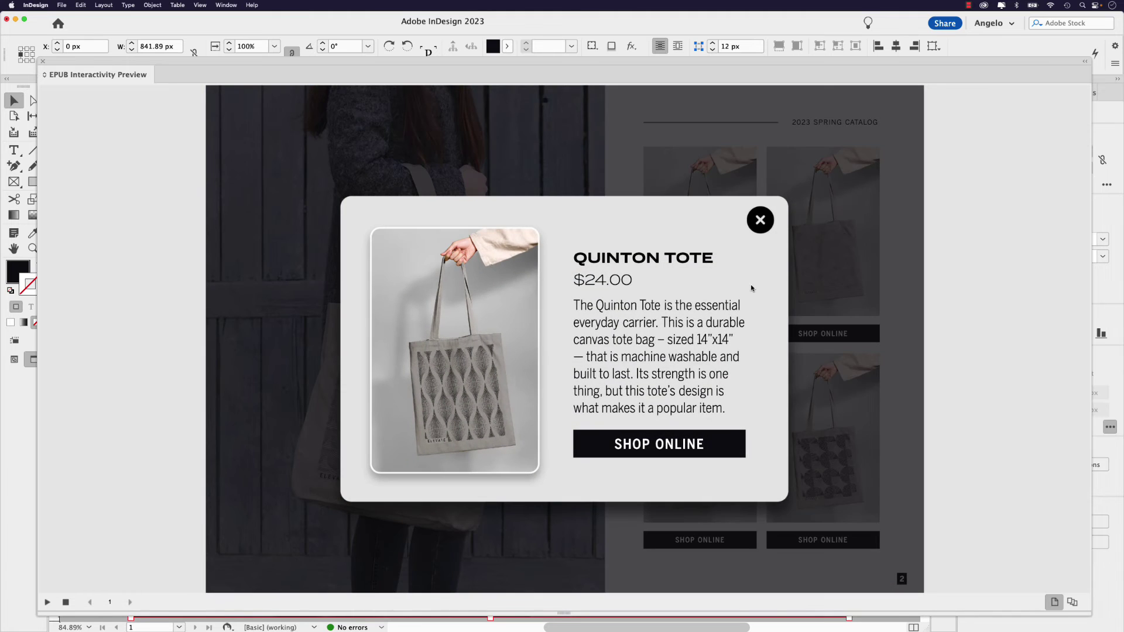
click(762, 224)
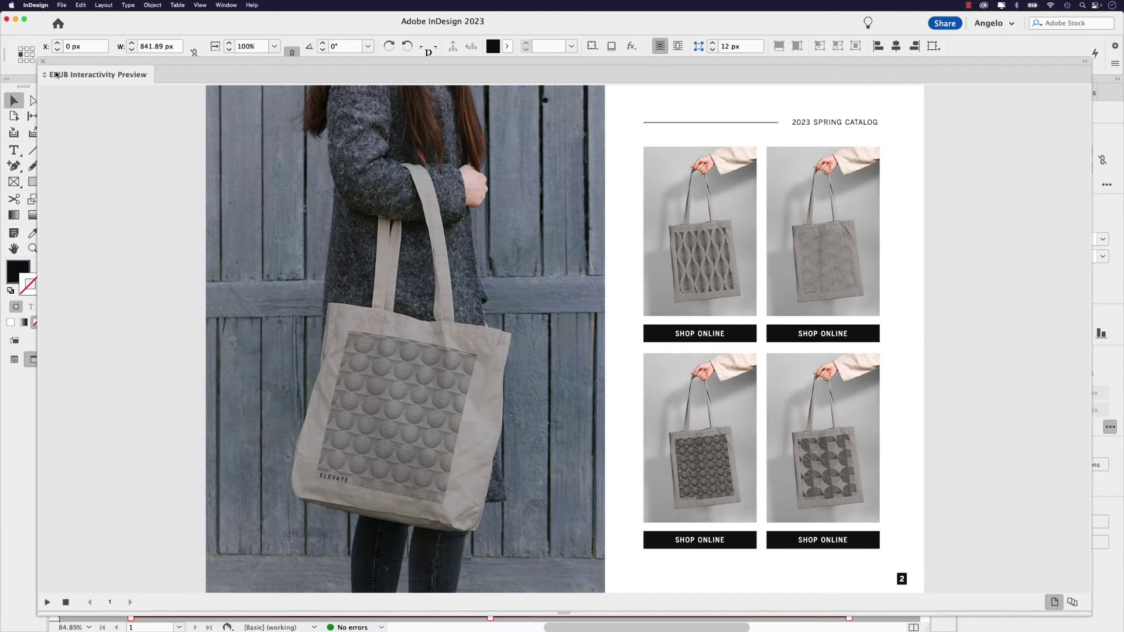
click(42, 61)
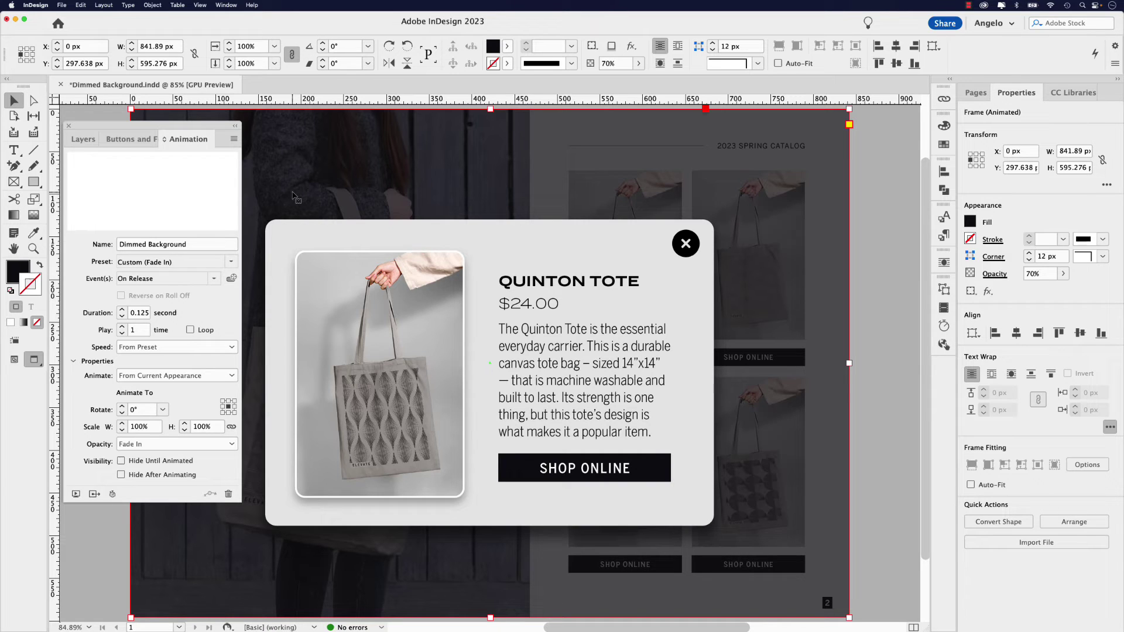
- Hide the Pop-up Content and Dimmed Background layers
click(84, 139)
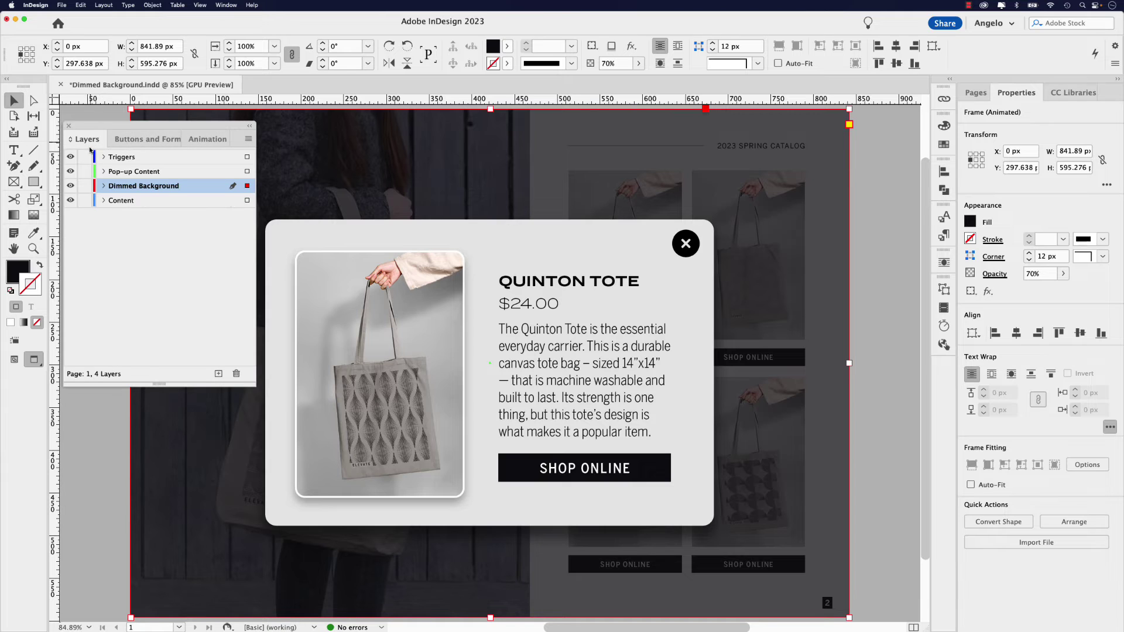
click(70, 172)
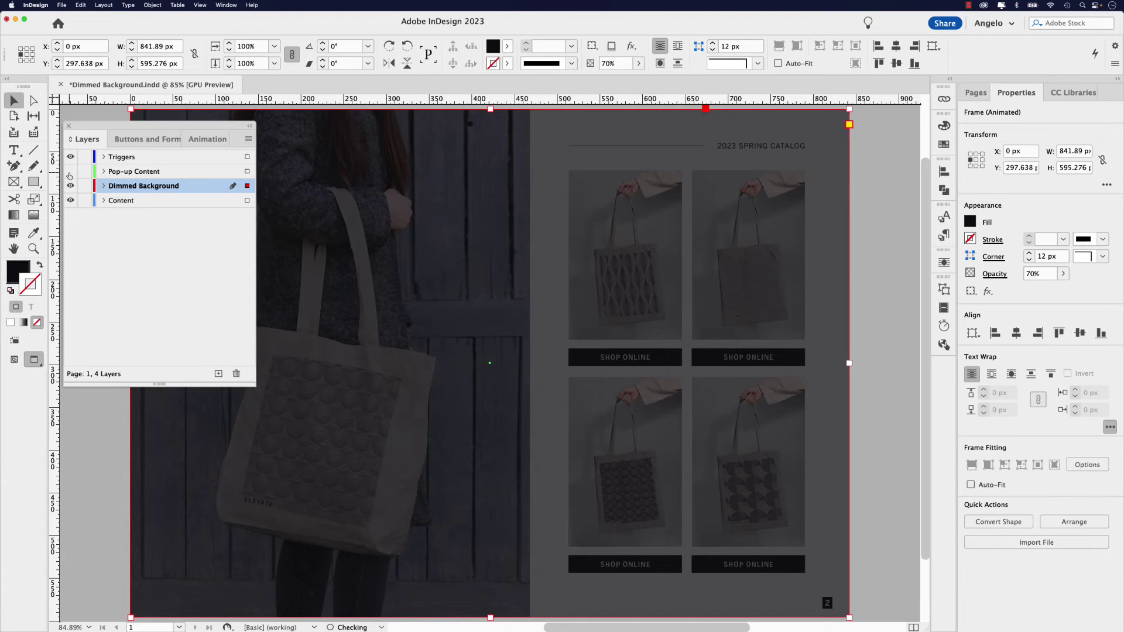
click(70, 186)
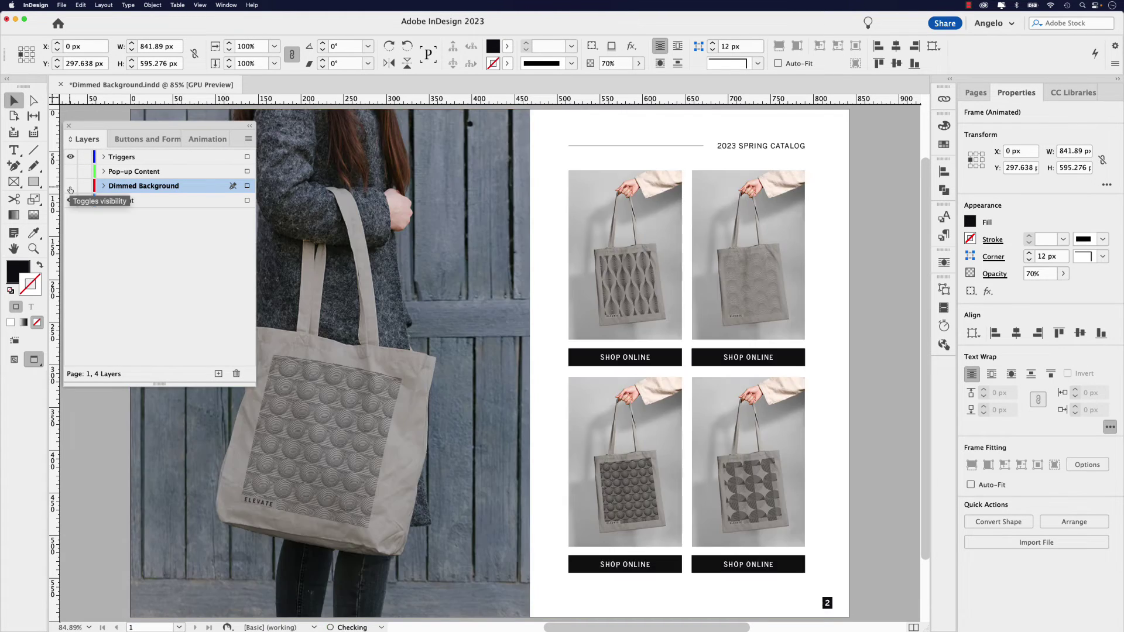
- Open the first SHOP ONLINE button's Timing panel as a floating panel
click(579, 366)
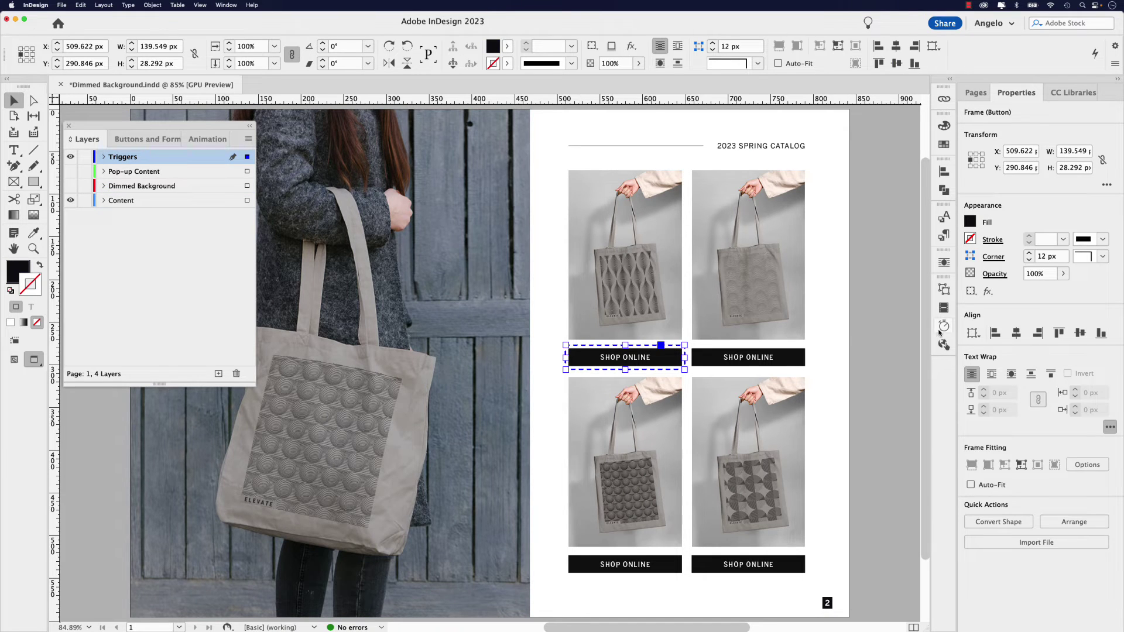
click(940, 331)
drag(843, 264, 213, 146)
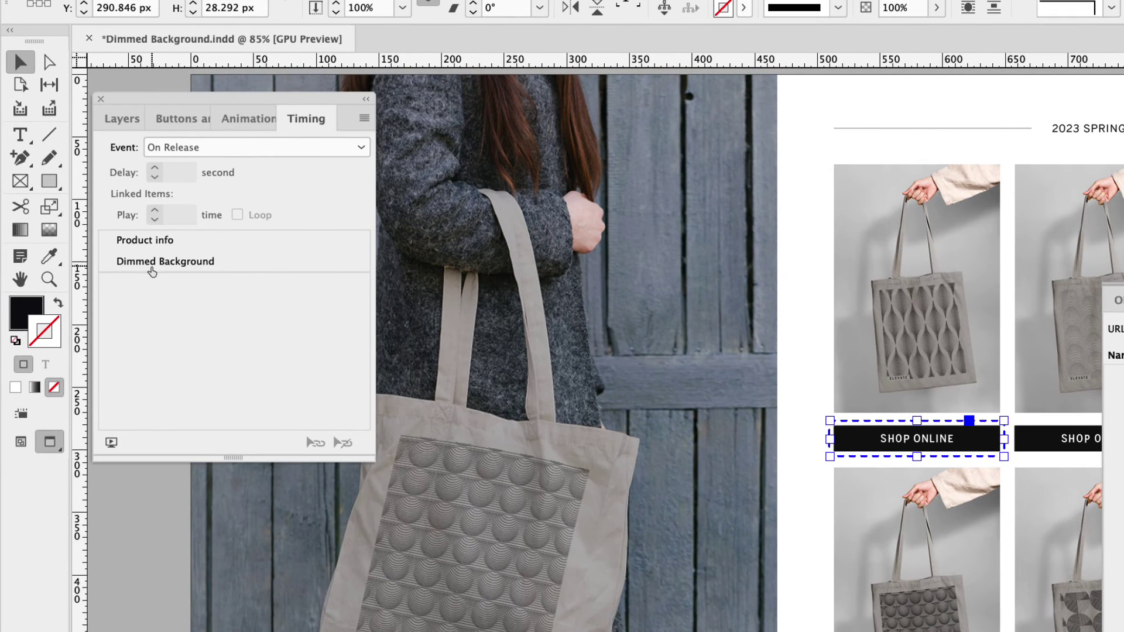
- Set Product info and Dimmed Background to Play Together, then show the Pop-up Content layer
shift+click(150, 267)
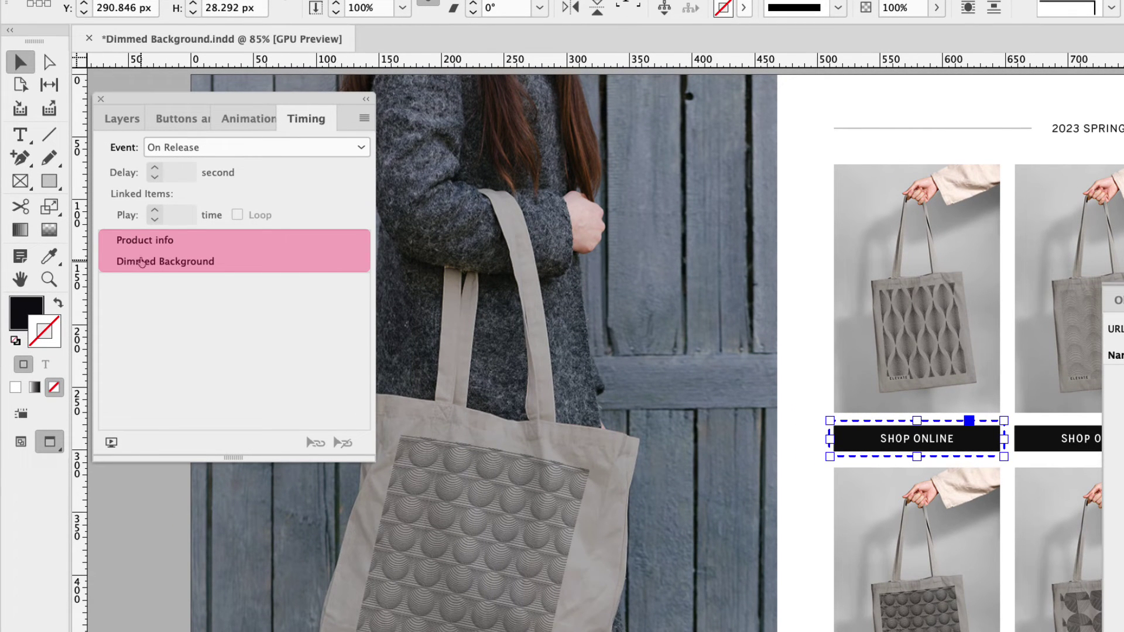
click(141, 261)
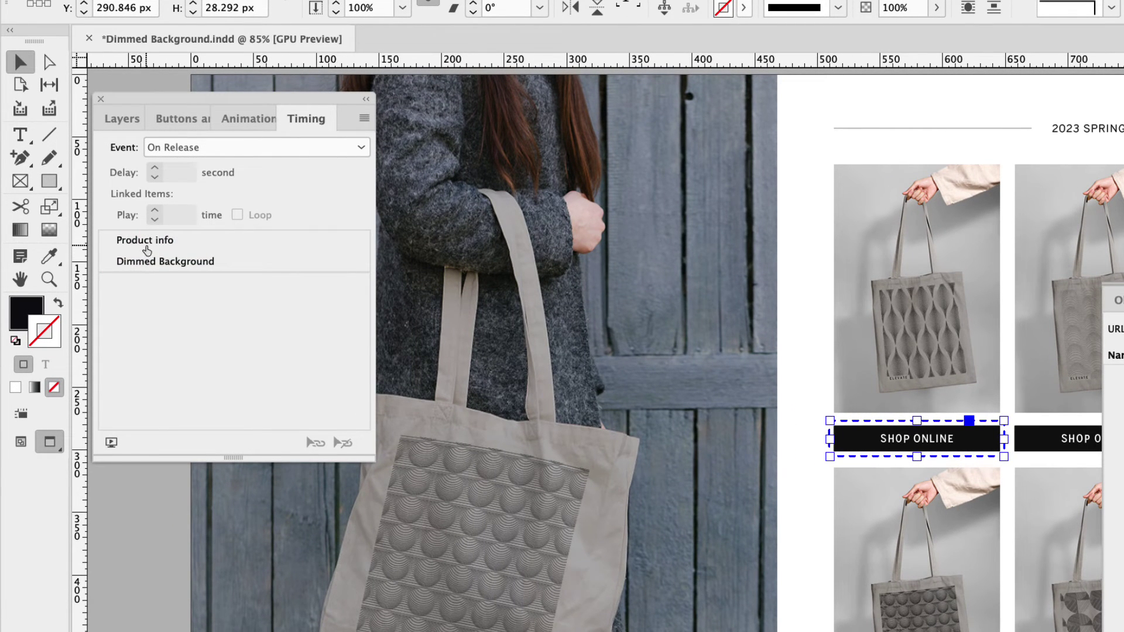
click(149, 246)
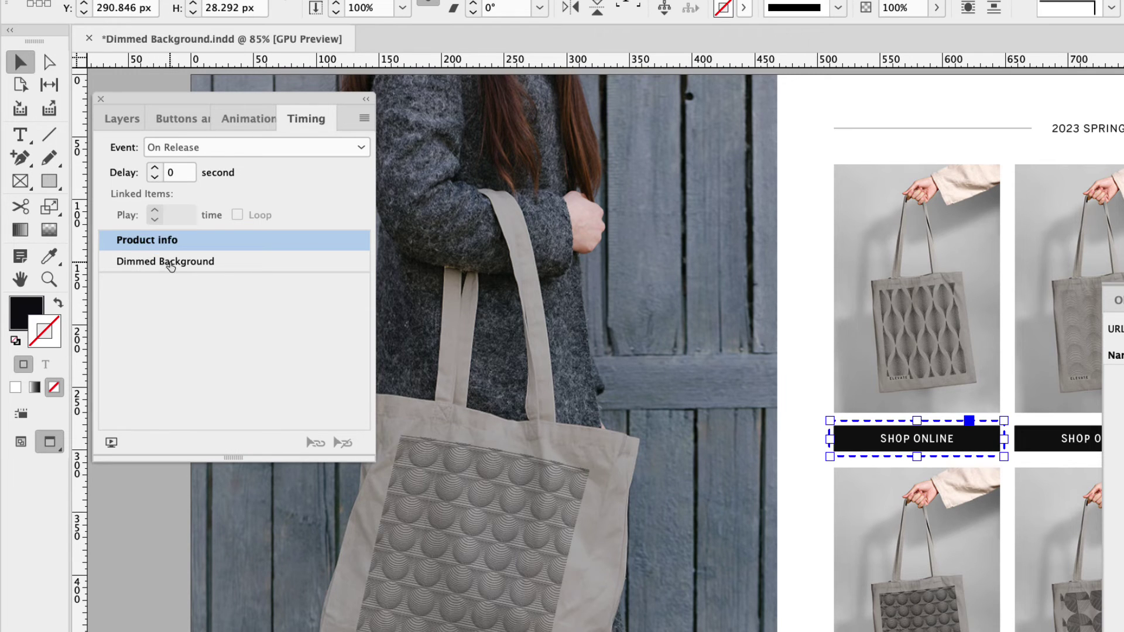
shift+click(166, 265)
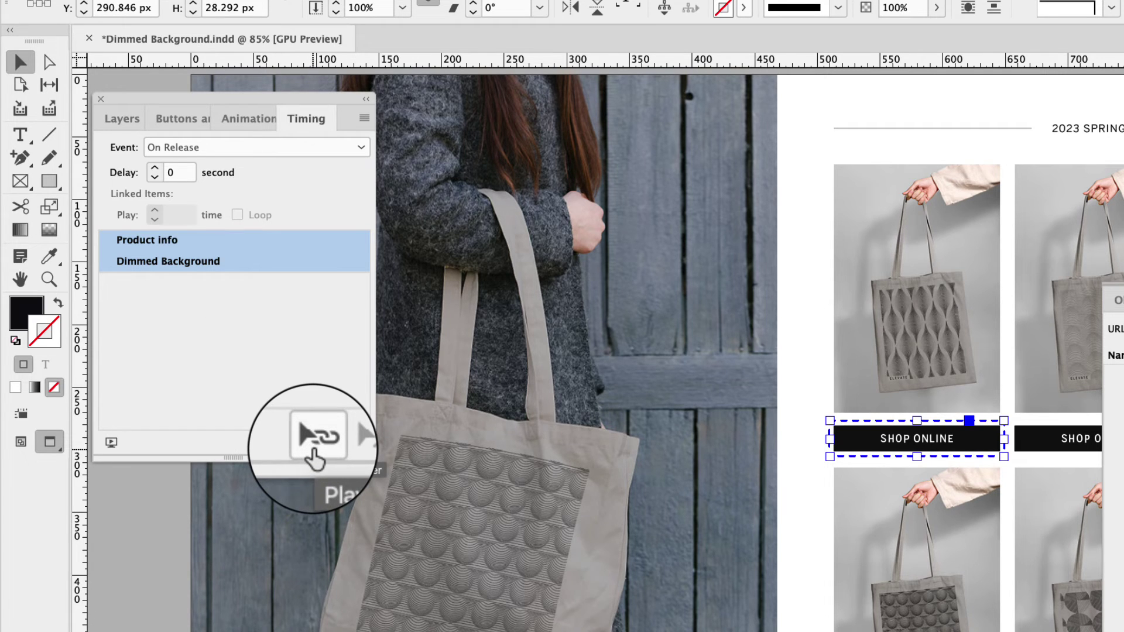
click(315, 442)
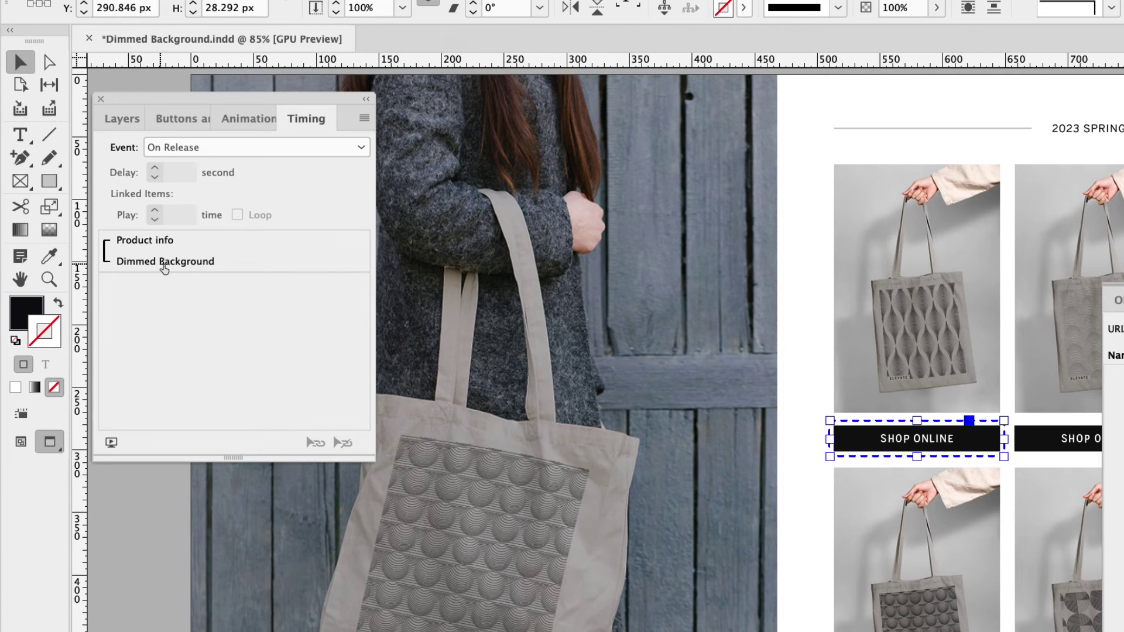
click(126, 122)
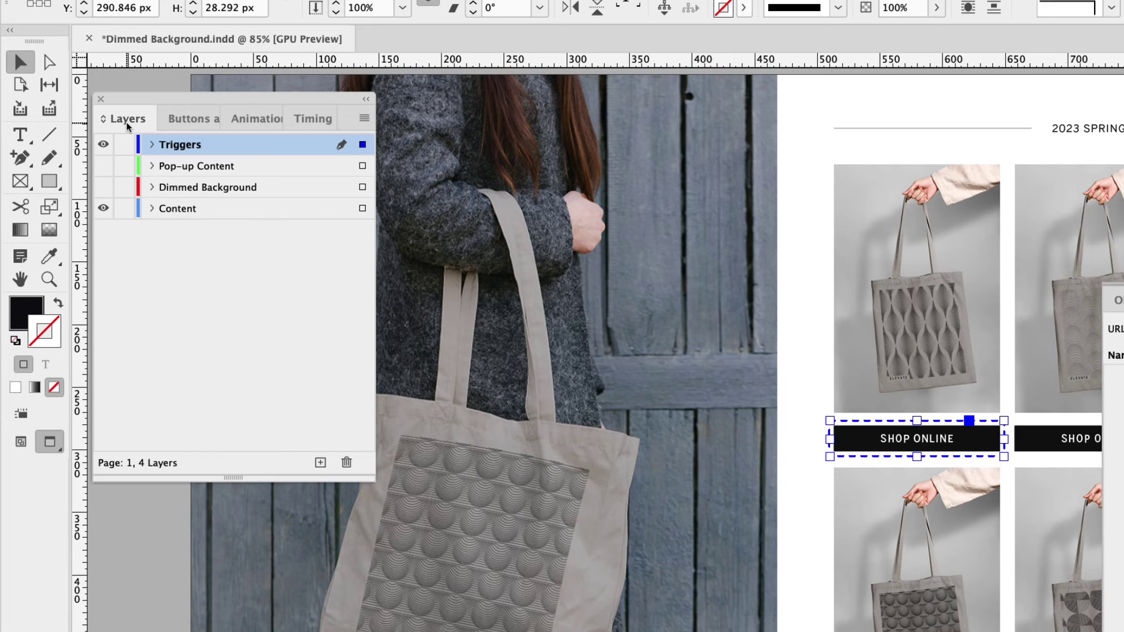
click(104, 166)
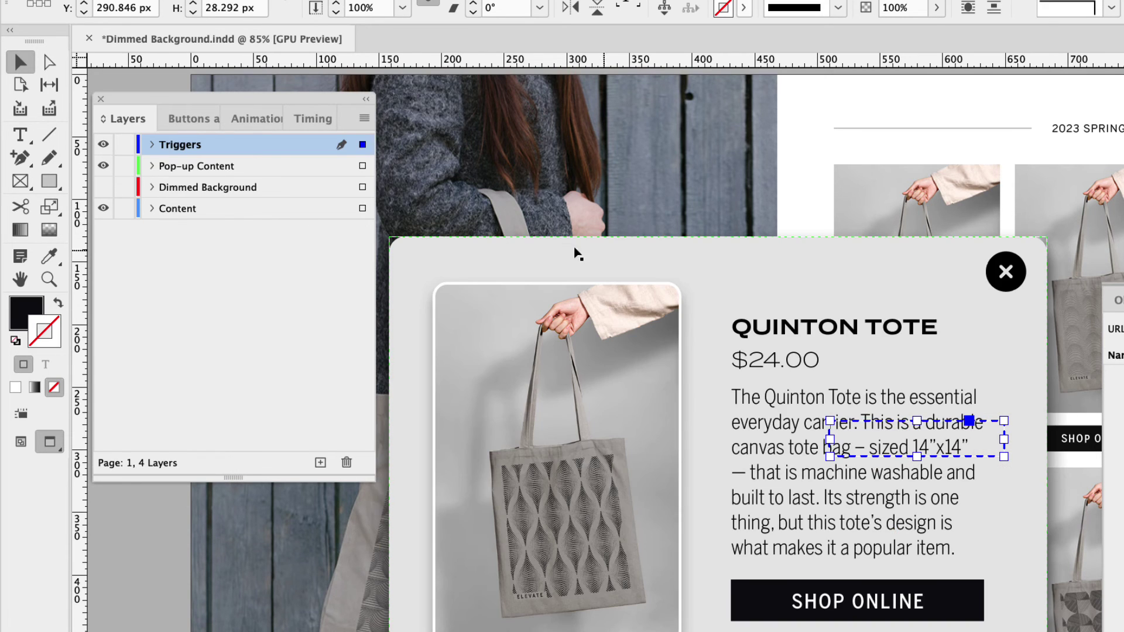
- Set the close button's Product info and Dimmed Background animations to Play Together
click(1008, 285)
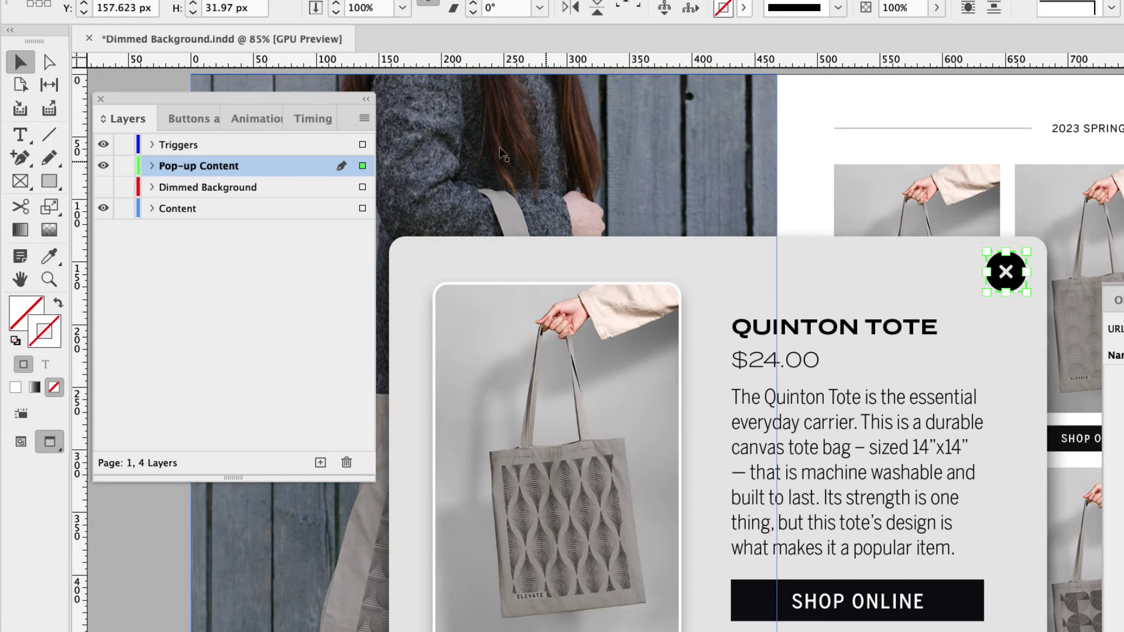
click(307, 120)
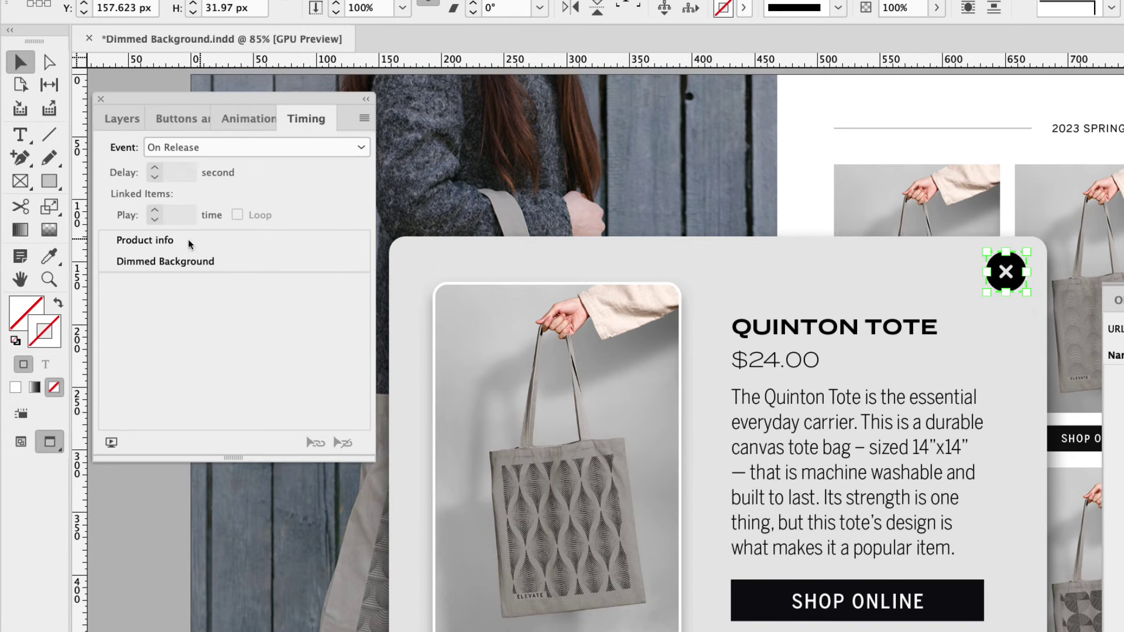
click(149, 241)
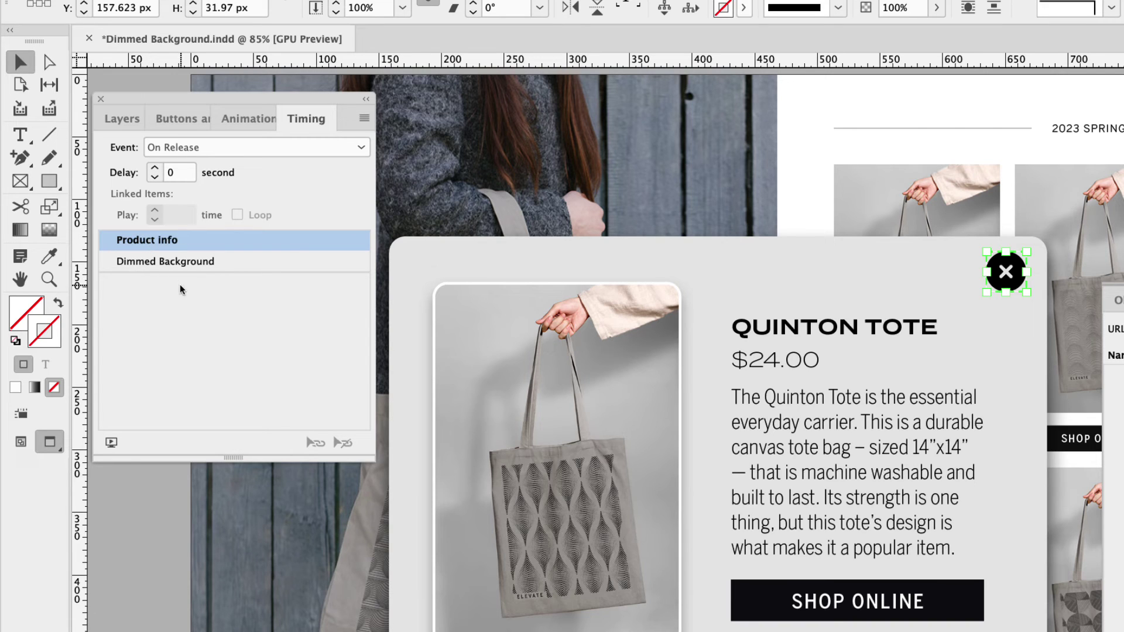
shift+click(191, 265)
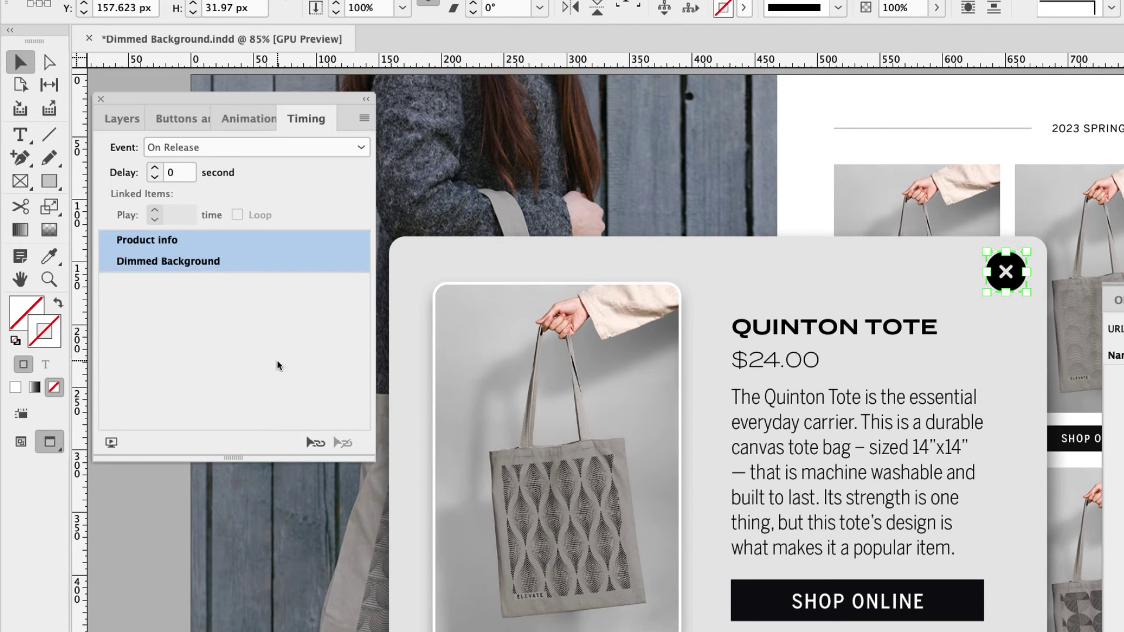
click(315, 443)
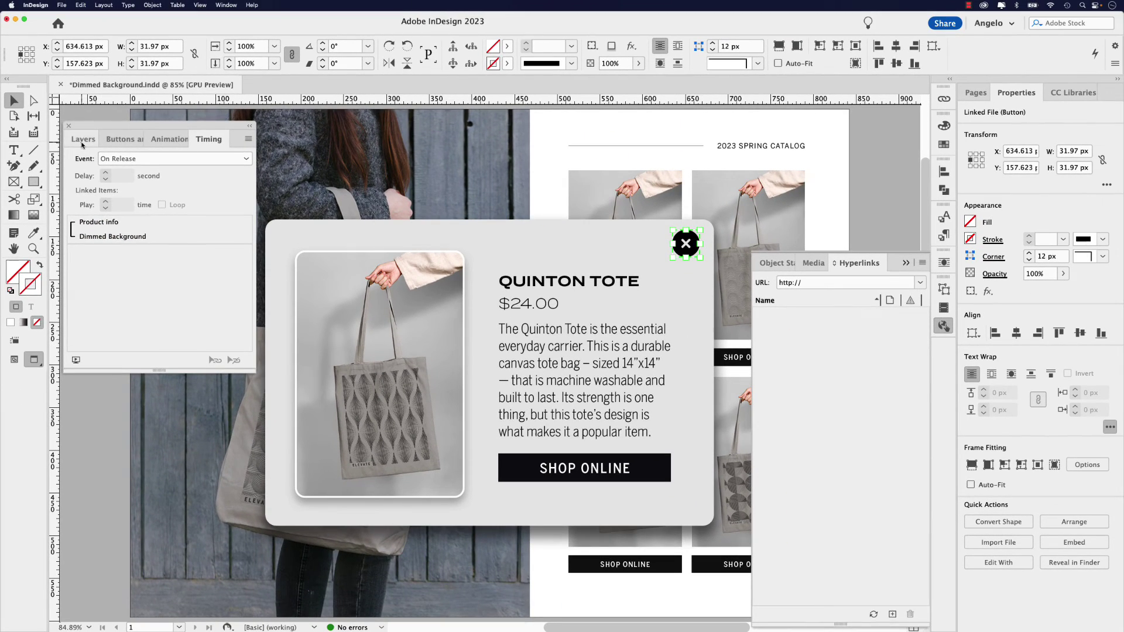
- Show the Dimmed Background layer again and open the interactive page preview
click(83, 140)
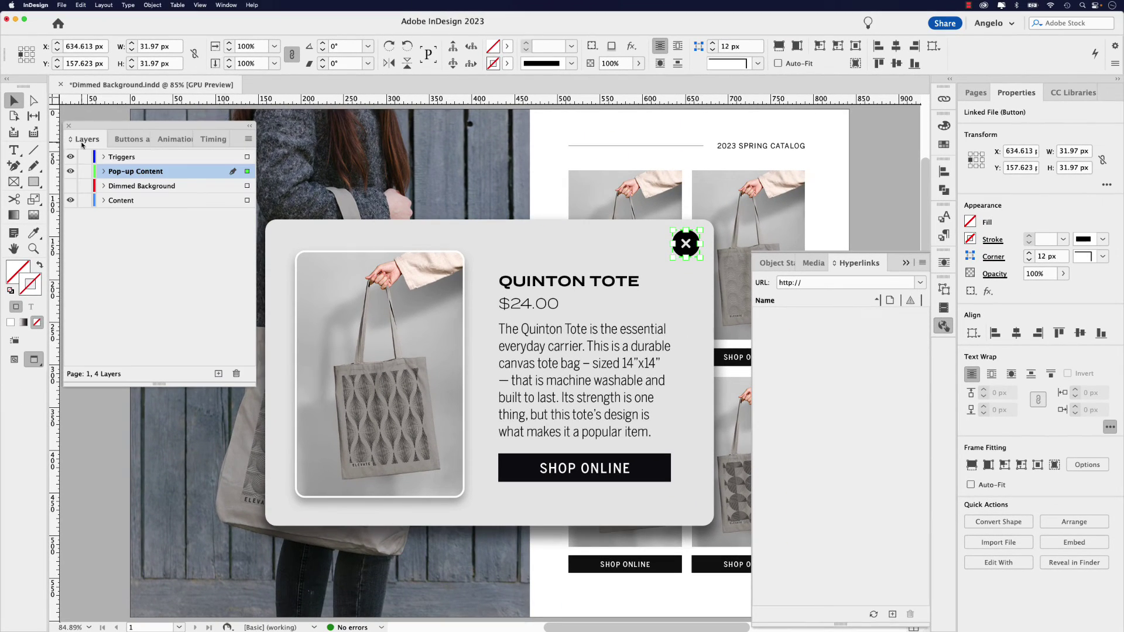
click(70, 186)
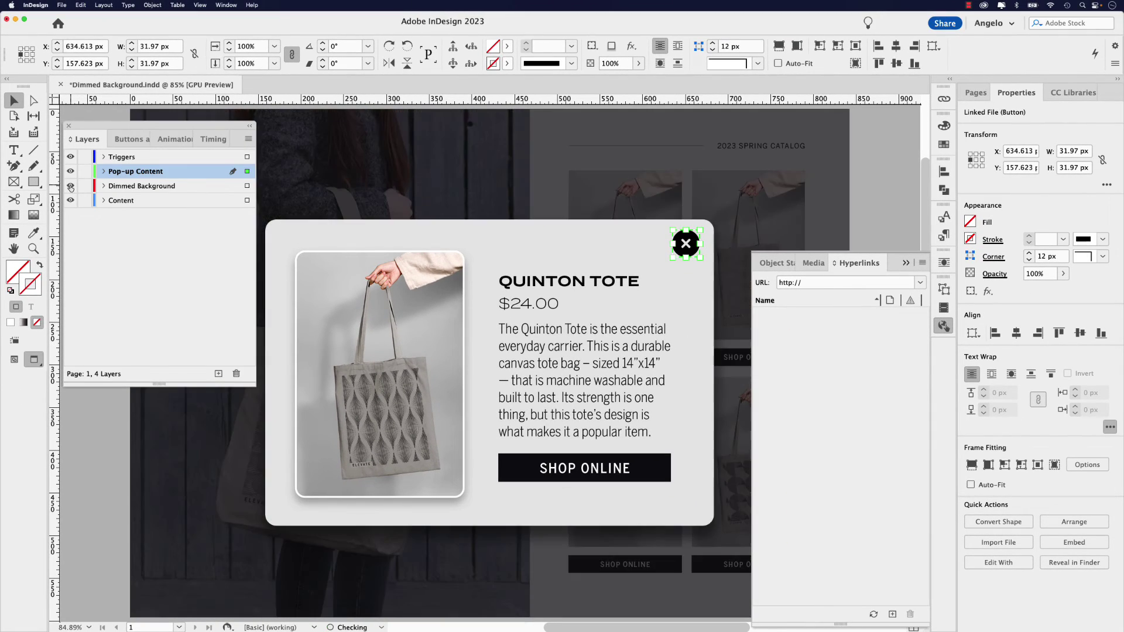
click(123, 140)
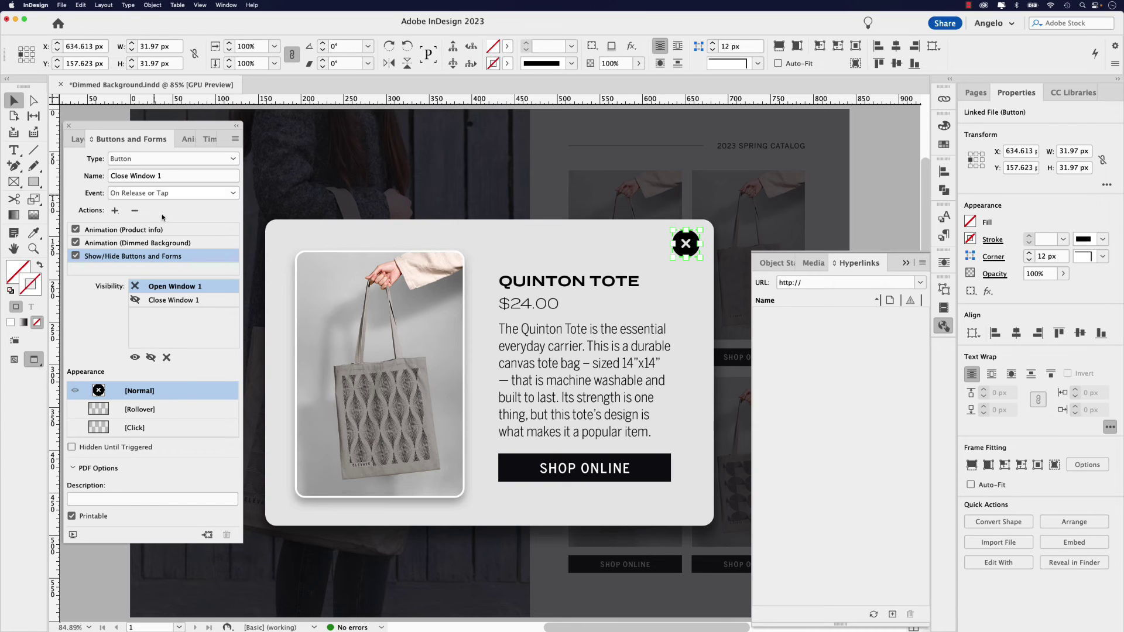
click(73, 535)
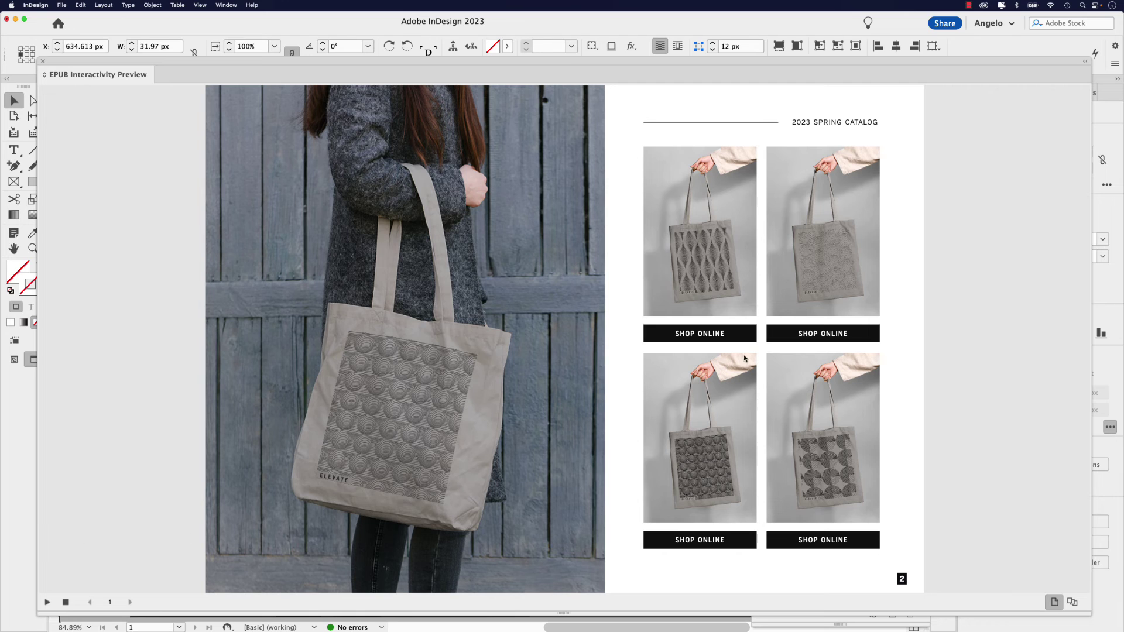
- Open and close the Quinton Tote pop-up twice, checking the combined shrink and fade
click(748, 339)
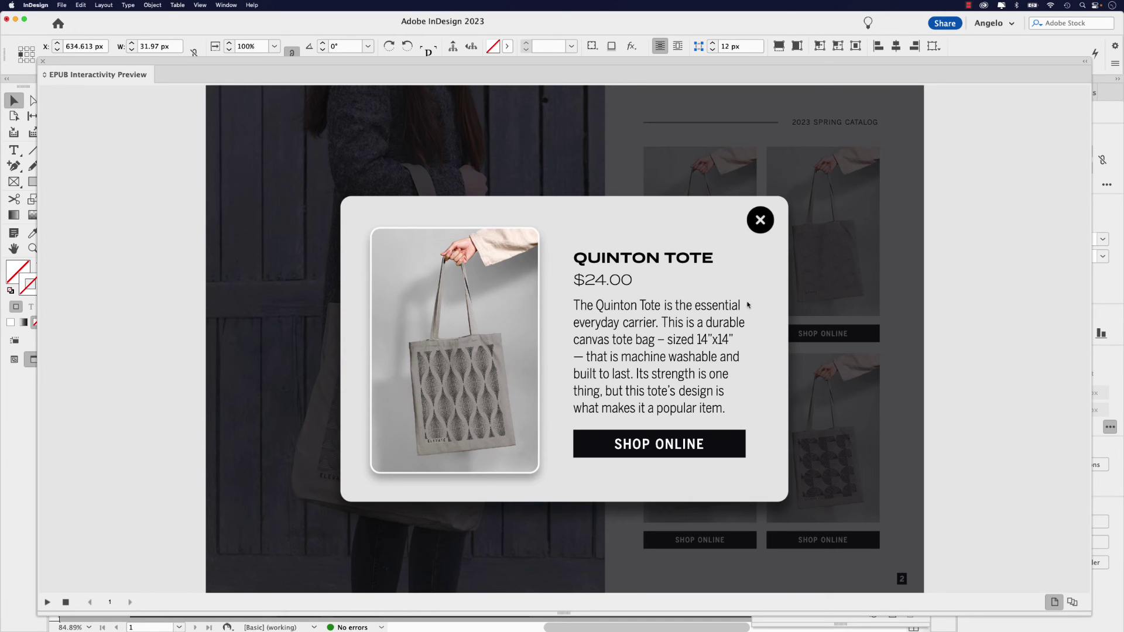
click(758, 230)
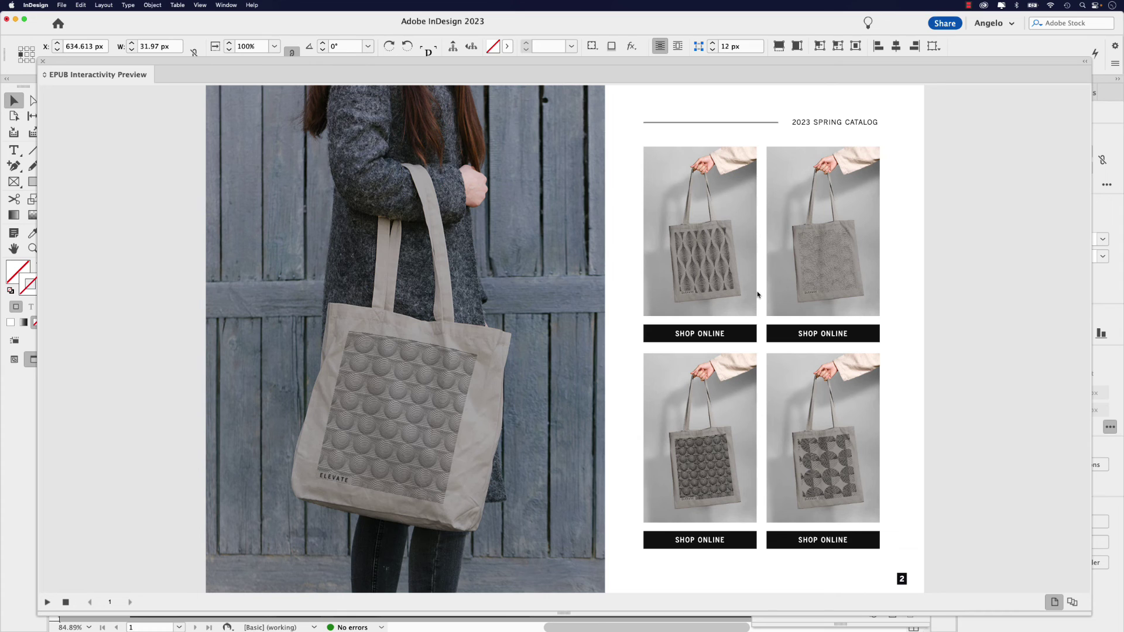
click(743, 332)
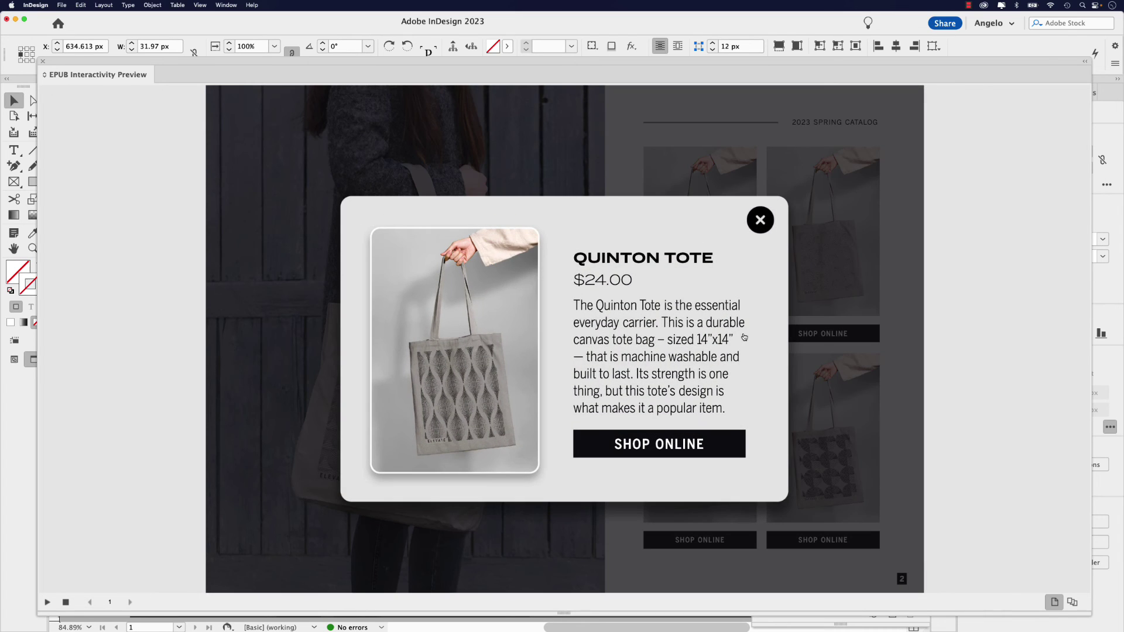
click(760, 221)
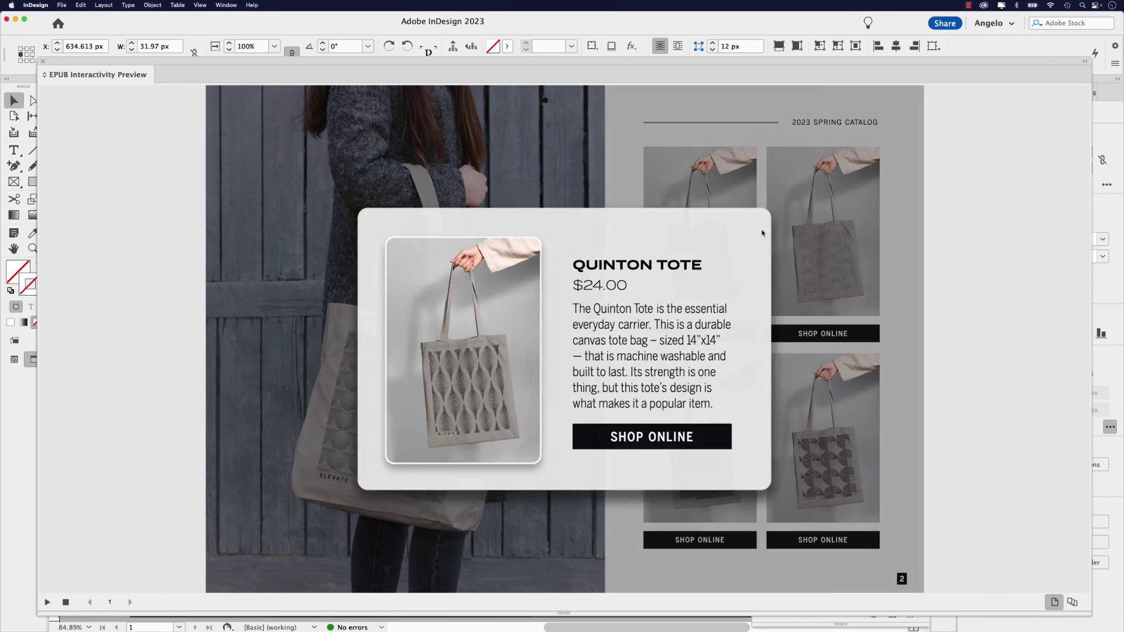